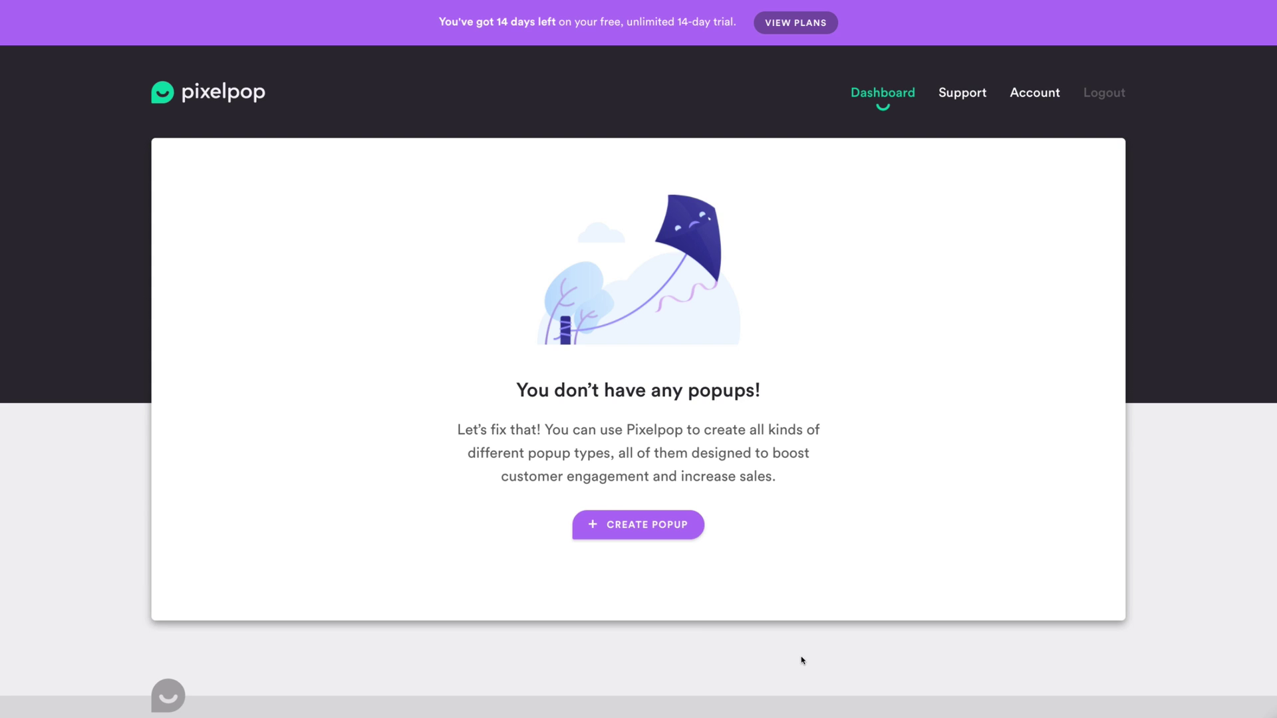
Step: Create an Email Signup popup and preview it at tablet, phone, then desktop width
left_click(679, 532)
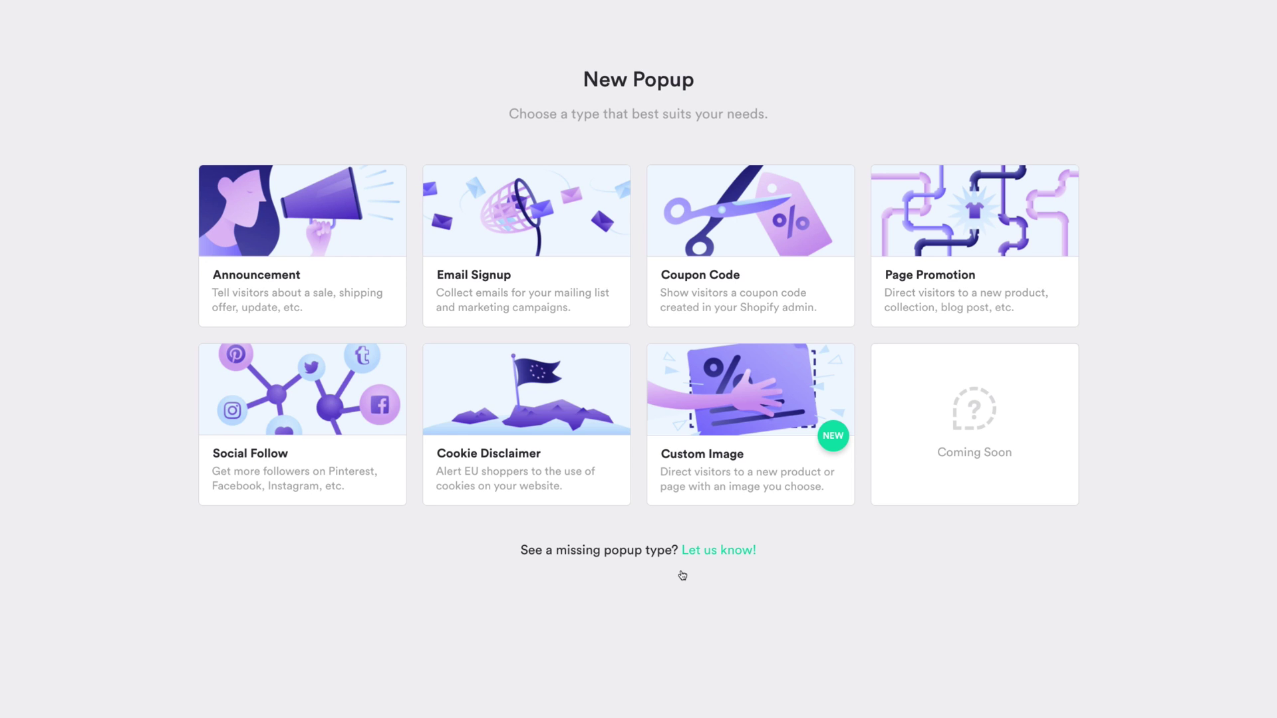
left_click(578, 247)
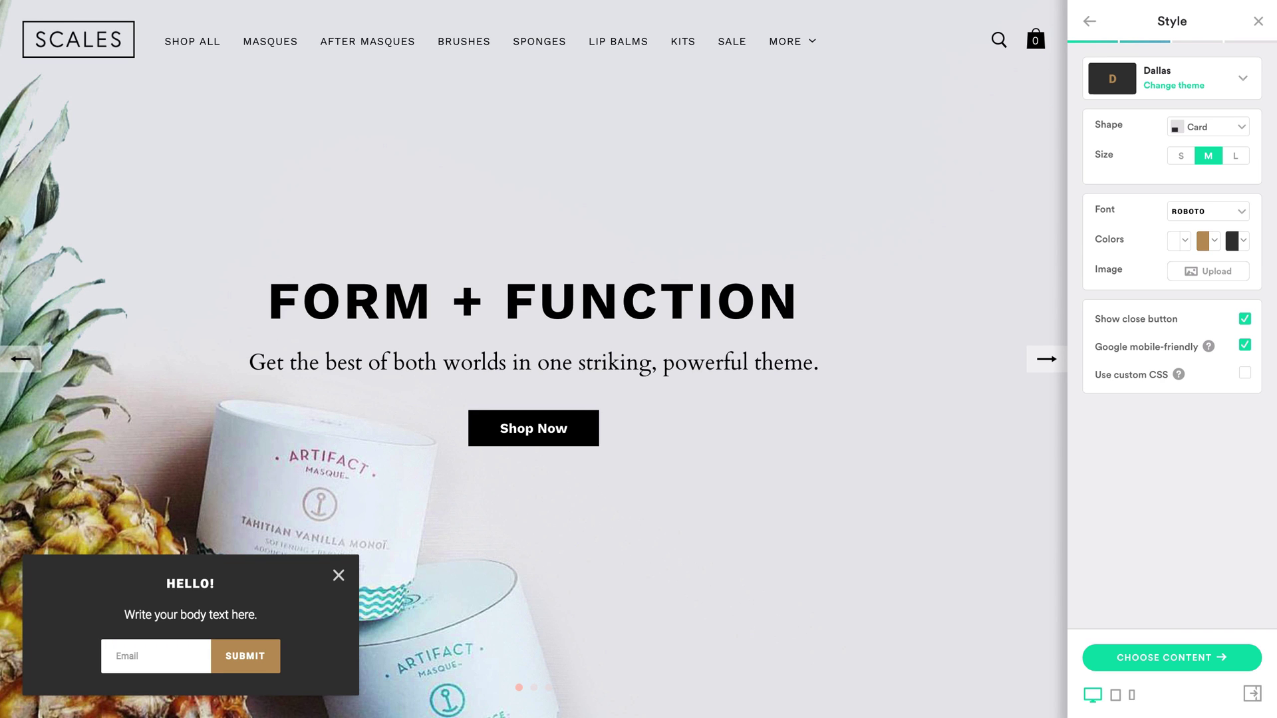
left_click(1118, 701)
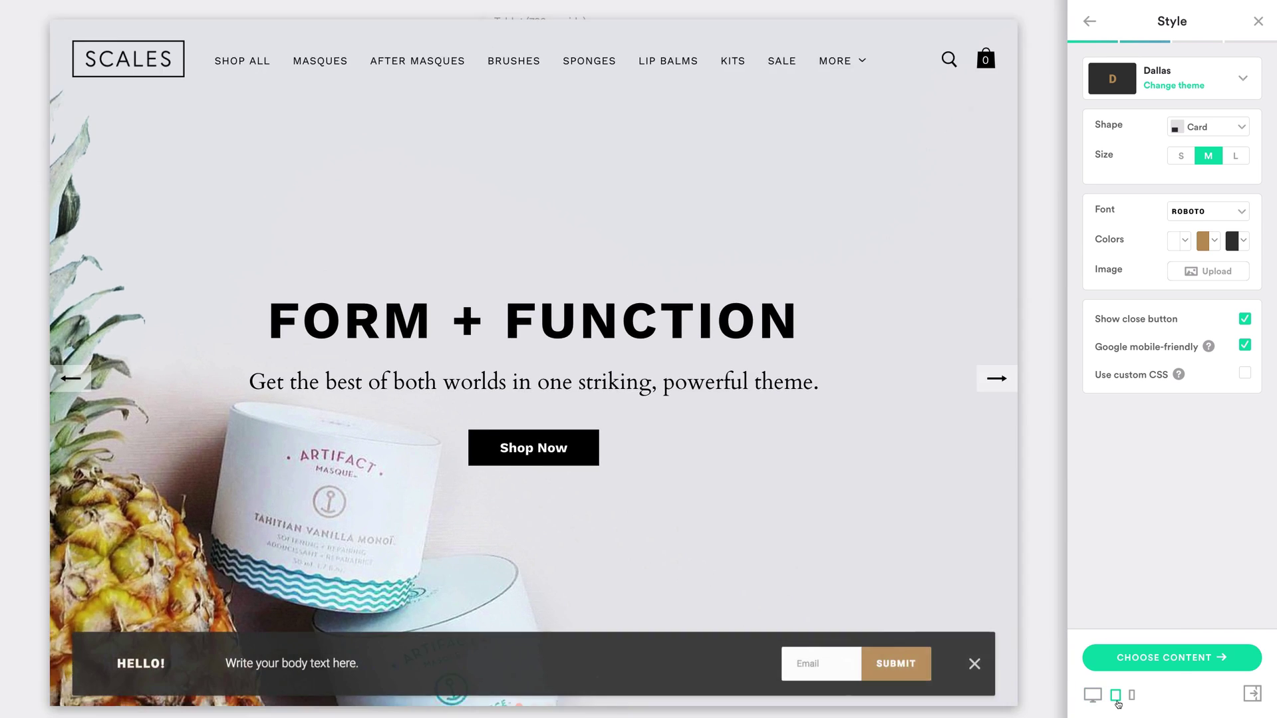
left_click(1133, 698)
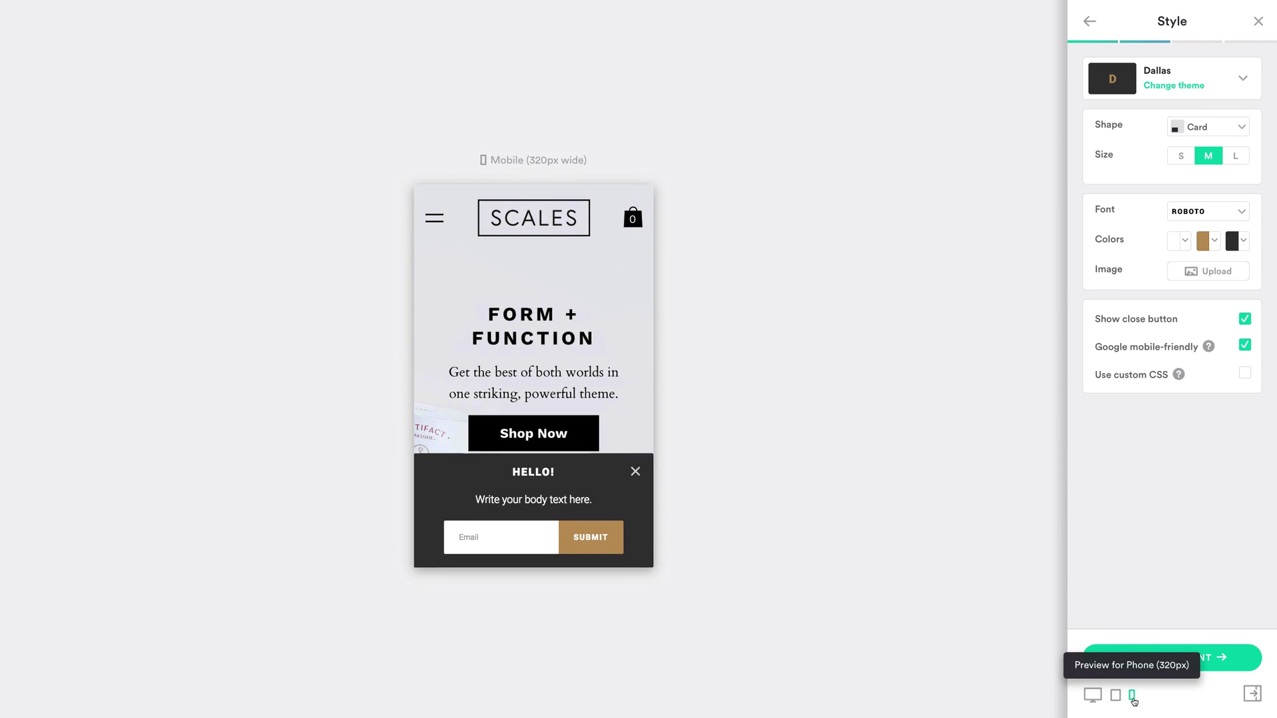
left_click(1093, 696)
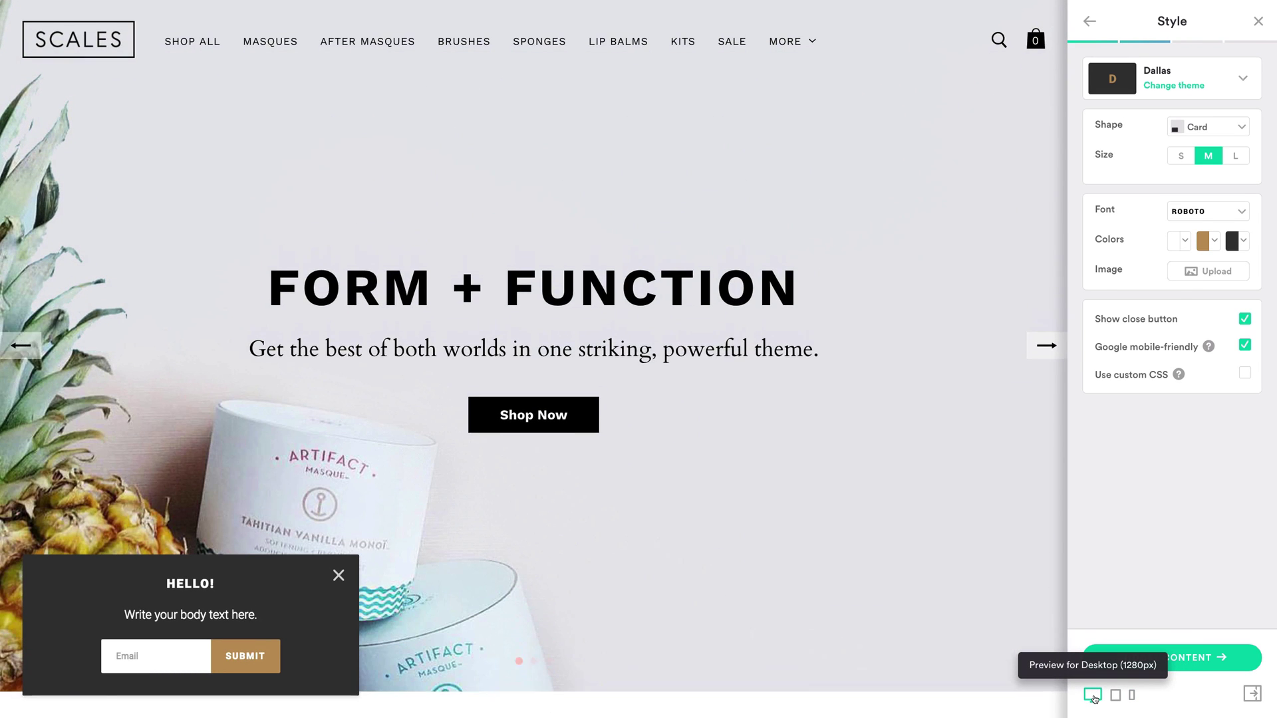
Step: Switch the popup to the Freezy theme
left_click(1244, 80)
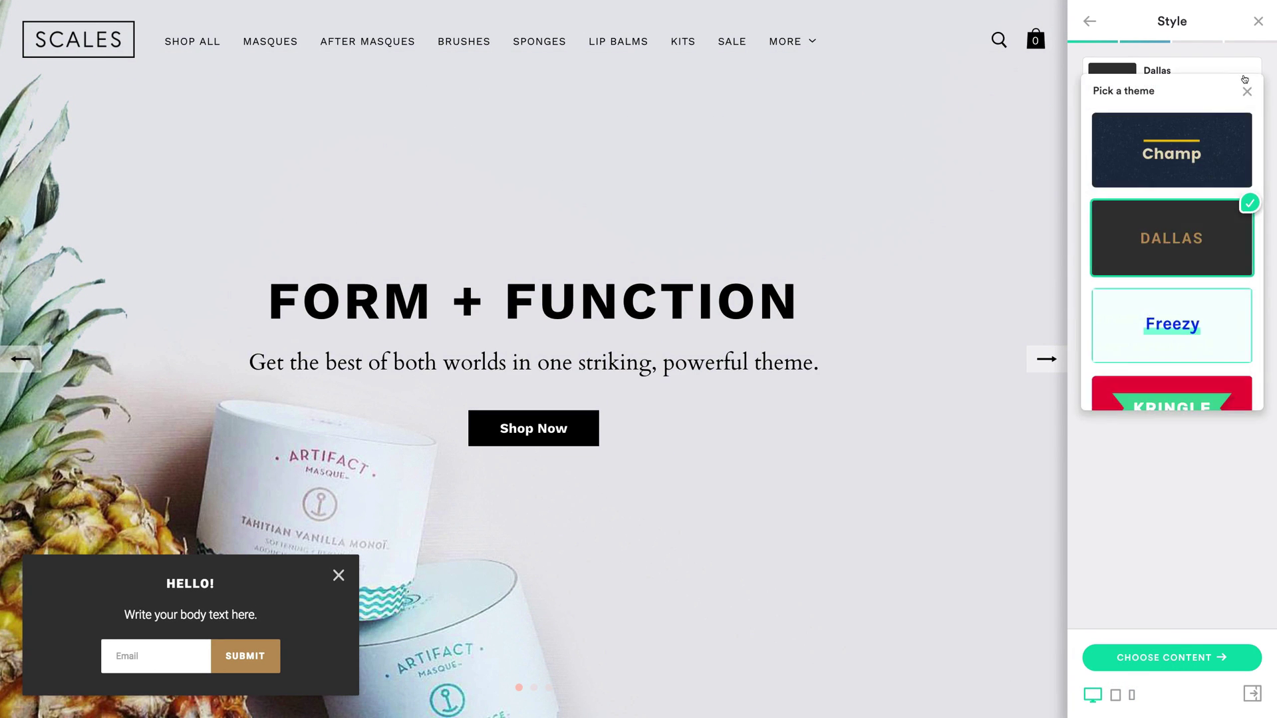
left_click(1196, 340)
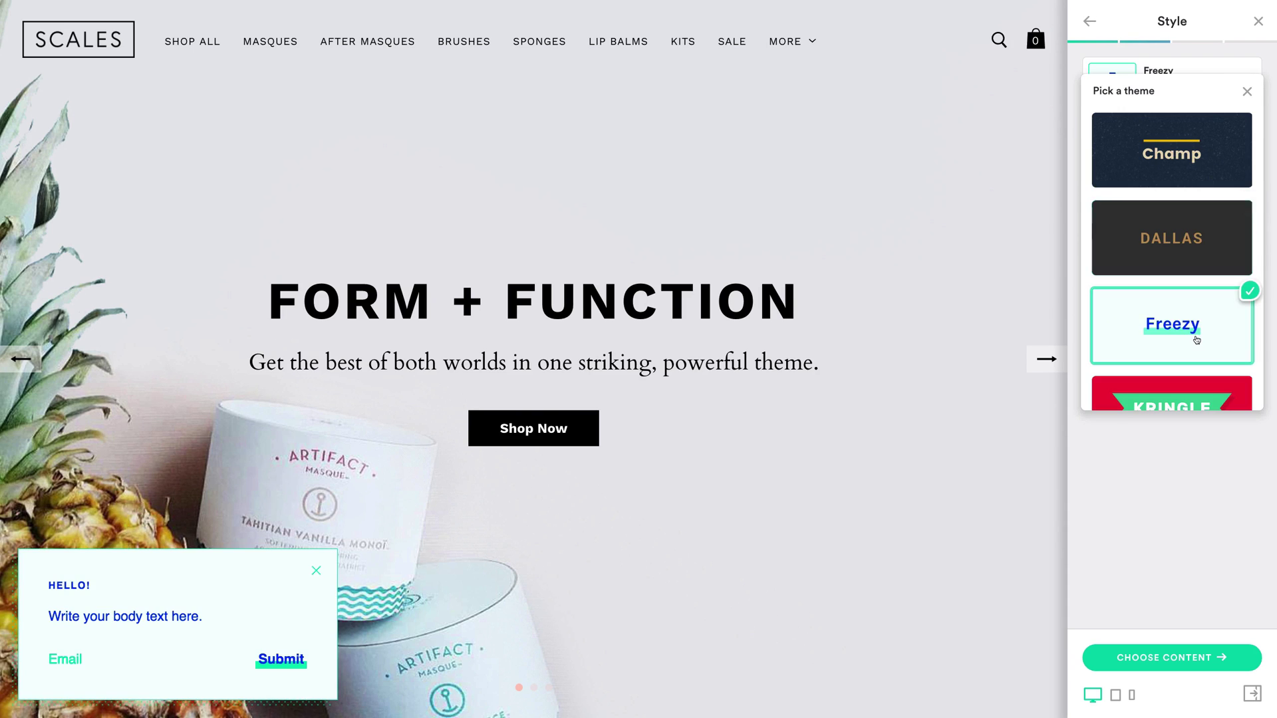
left_click(1248, 93)
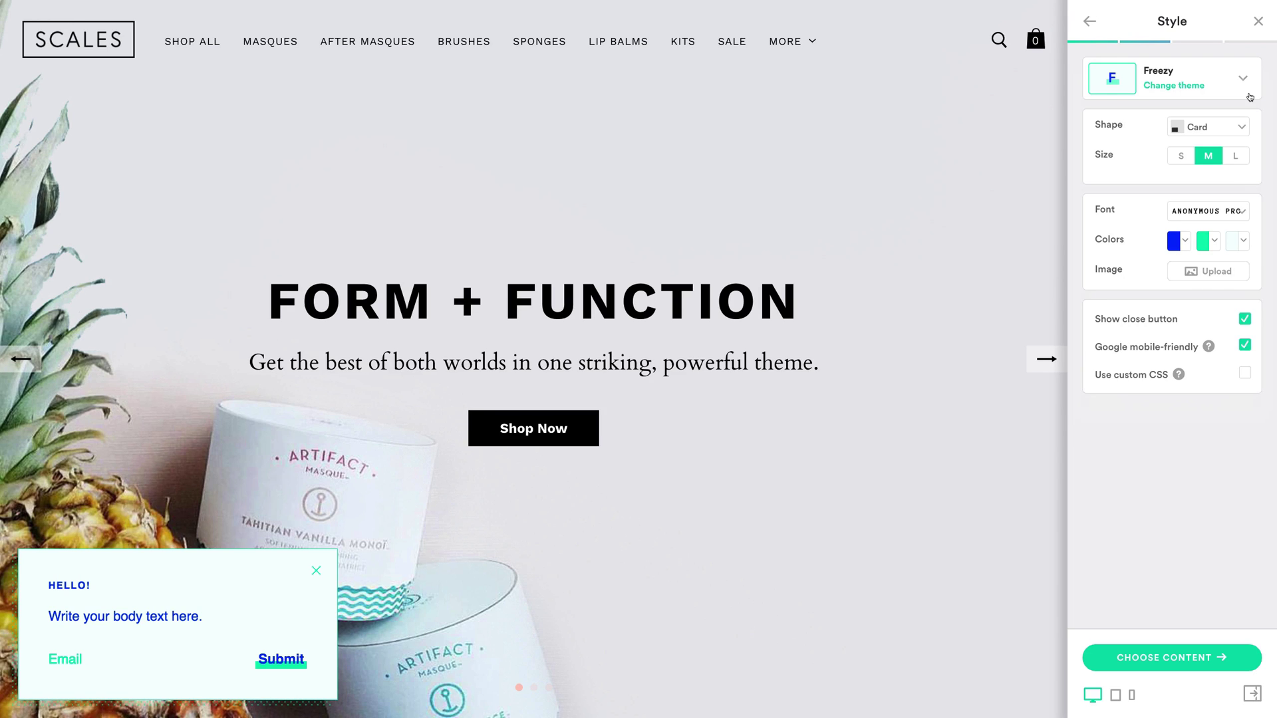
Step: Try the card, bar and Takeover shapes, then settle on the centred Modal shape
left_click(1242, 128)
left_click(1226, 168)
left_click(1225, 131)
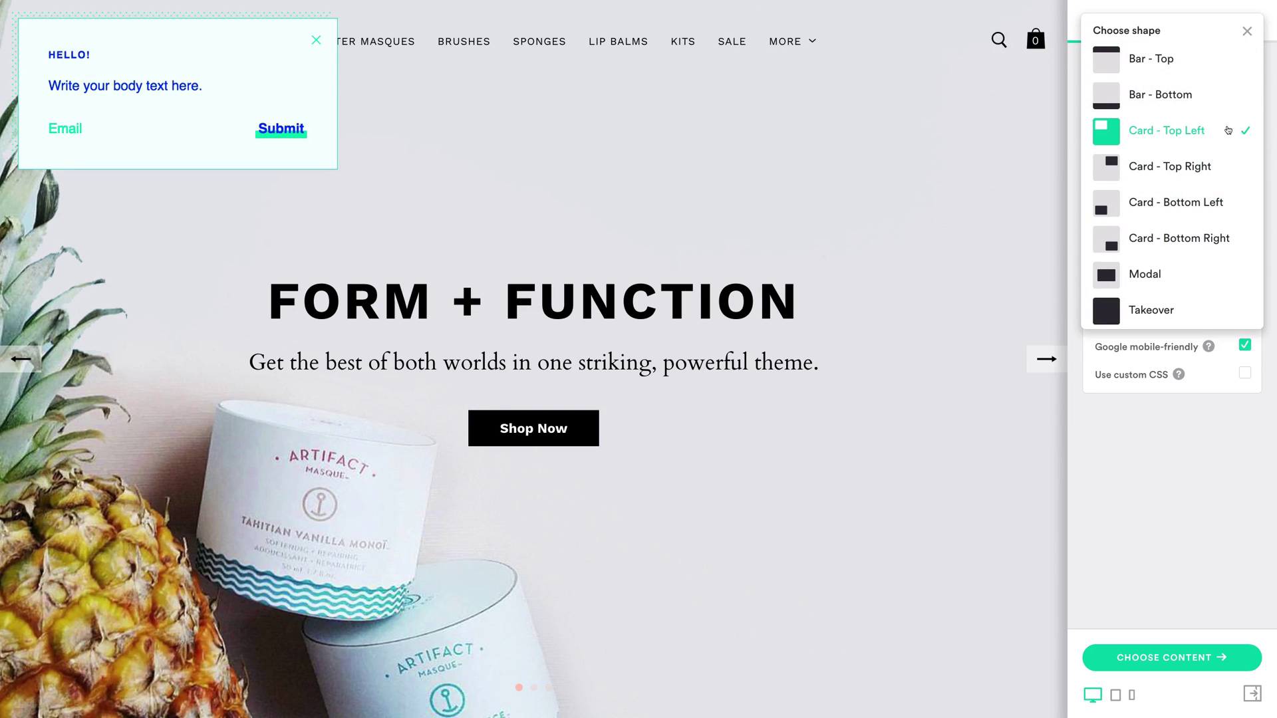
left_click(1228, 99)
left_click(1231, 72)
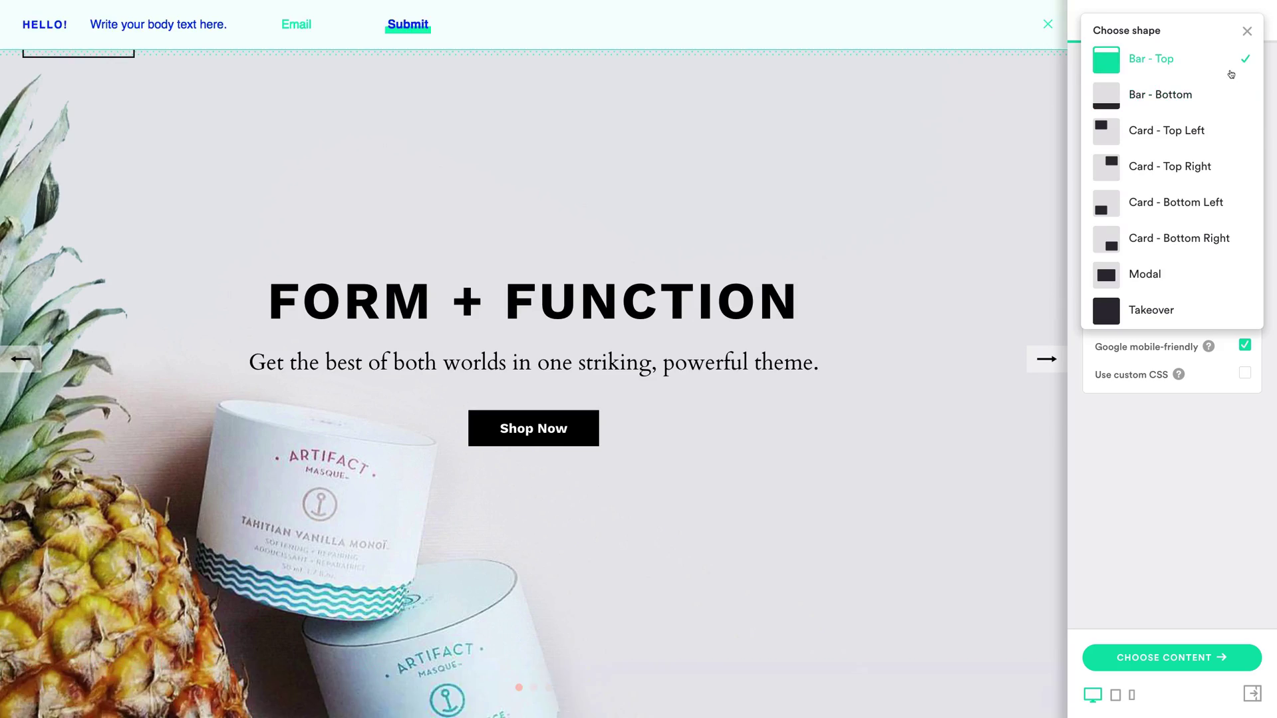
left_click(1225, 310)
left_click(1223, 272)
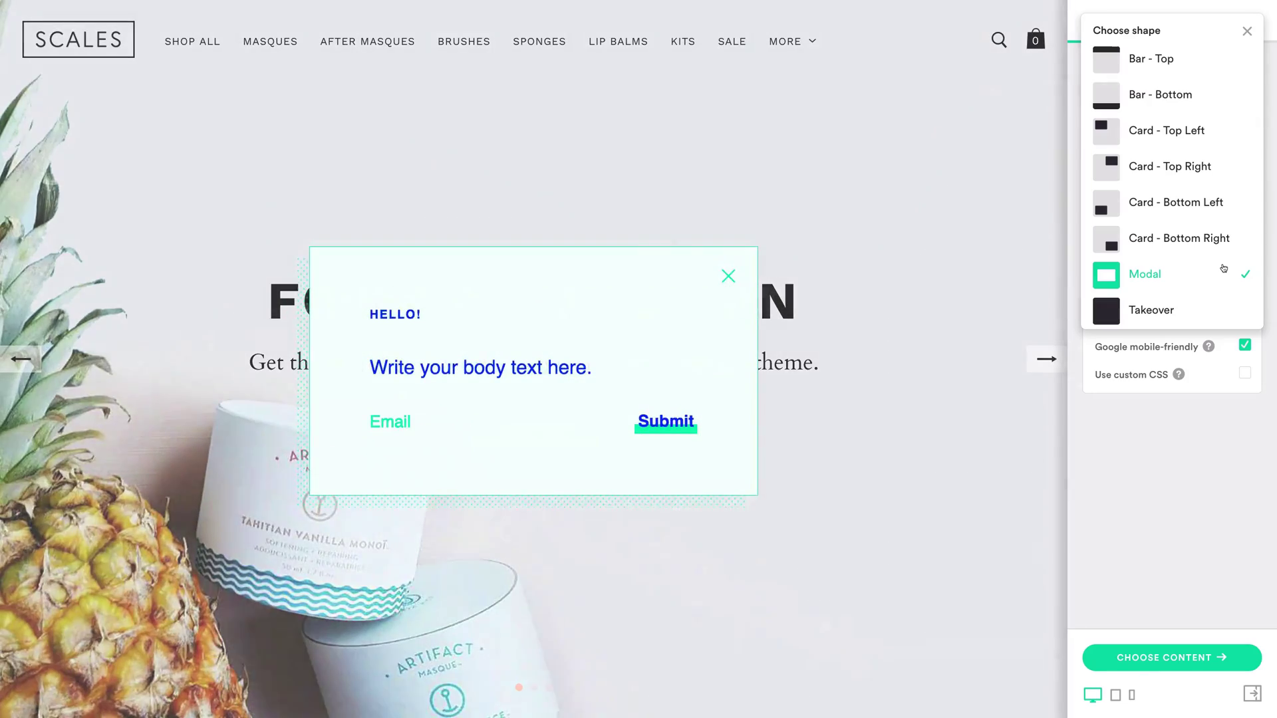
left_click(1248, 32)
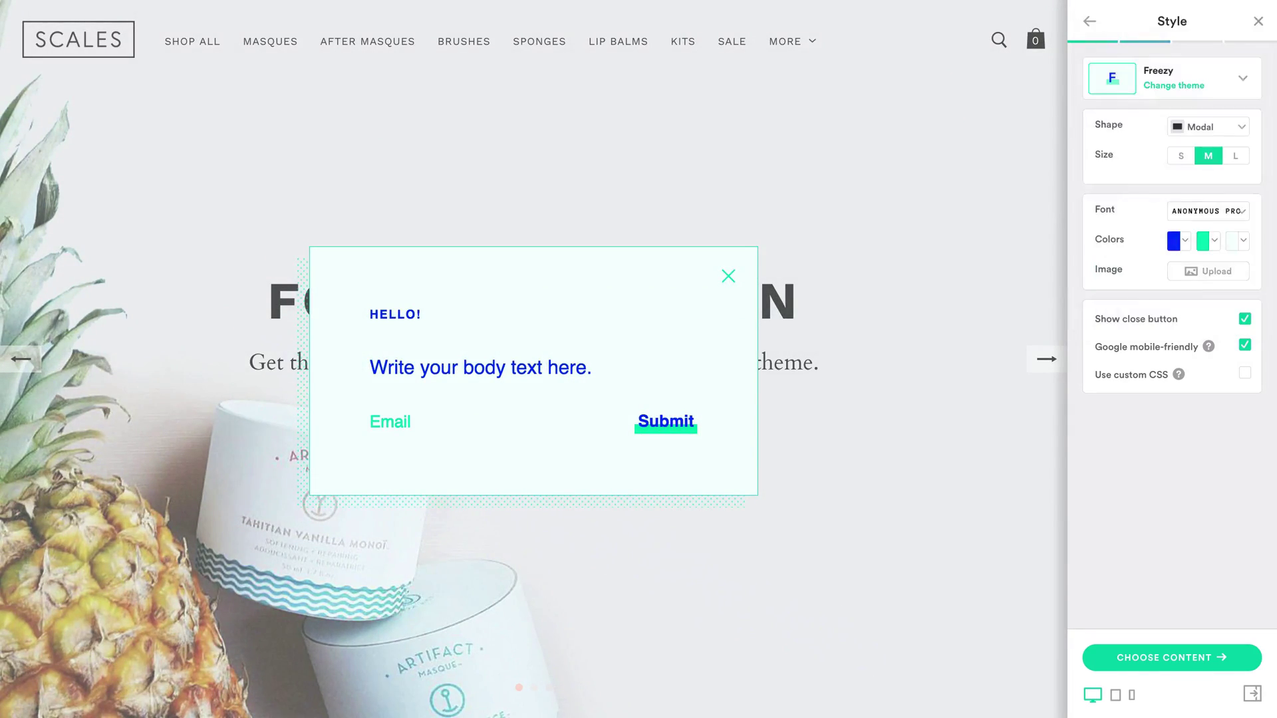
Step: Set the popup to size L with Poppins font and a pure white background
left_click(1236, 155)
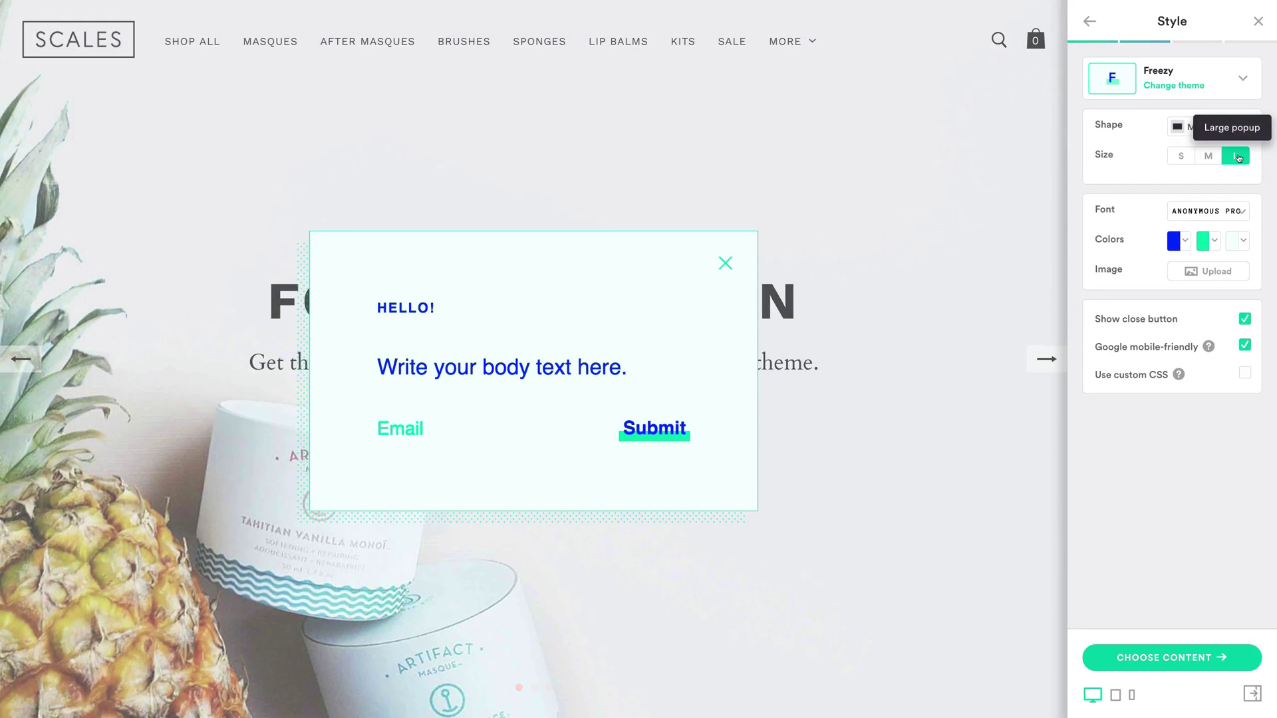
left_click(1243, 212)
left_click(1194, 271)
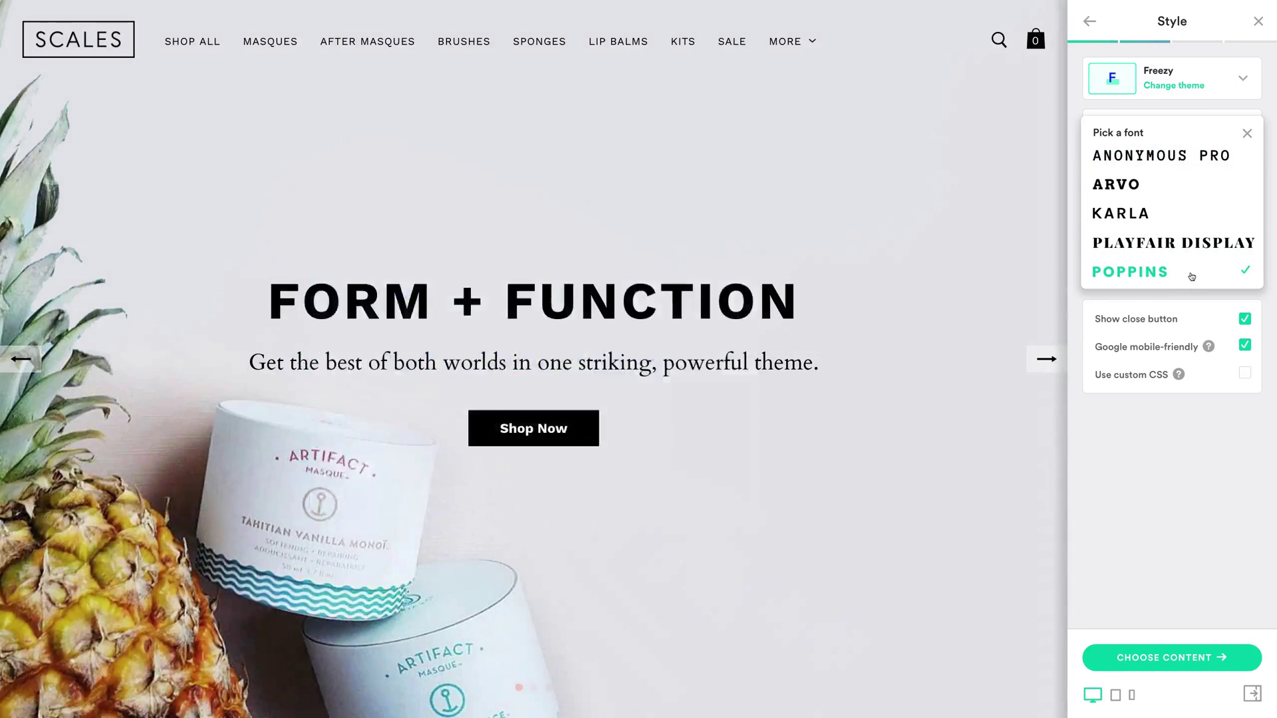
left_click(1247, 133)
left_click(1245, 244)
left_click_drag(1097, 171, 1073, 155)
left_click(1244, 155)
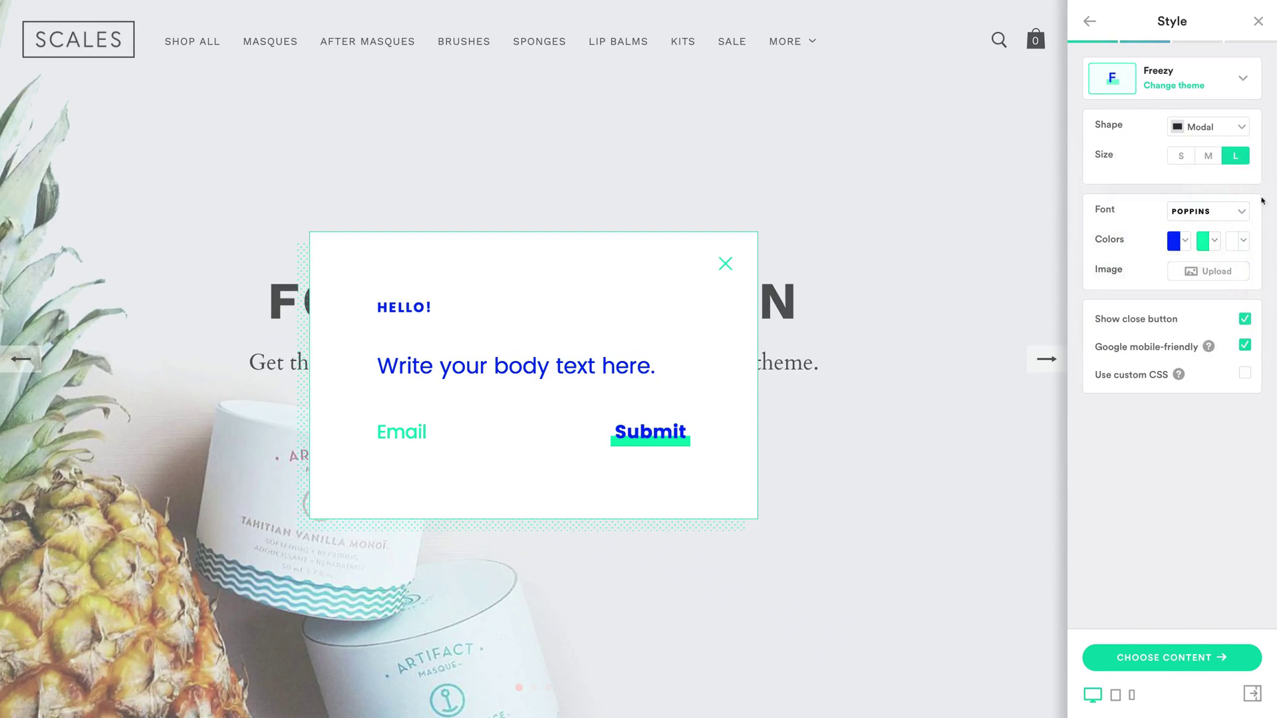
Step: Set the accent colour to 31d4e4 and the text colour to 000000
left_click(1220, 244)
double_click(1125, 323)
type("31d4e4")
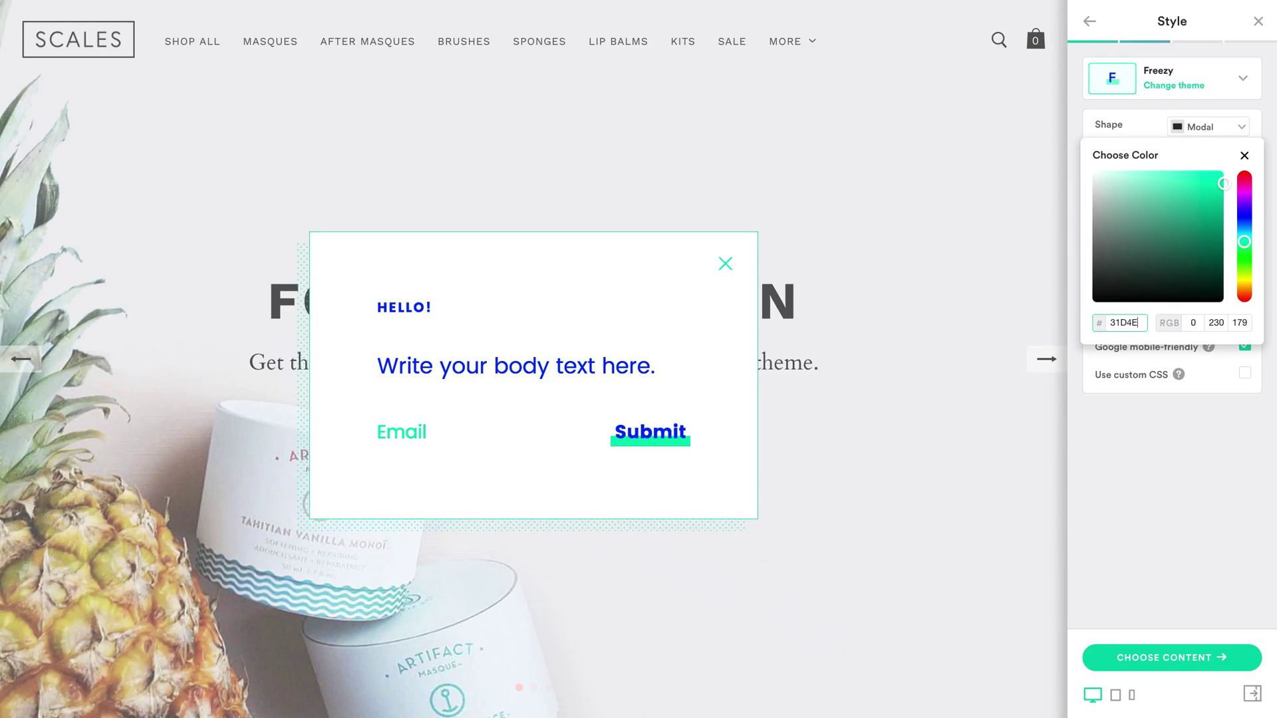
left_click(1243, 157)
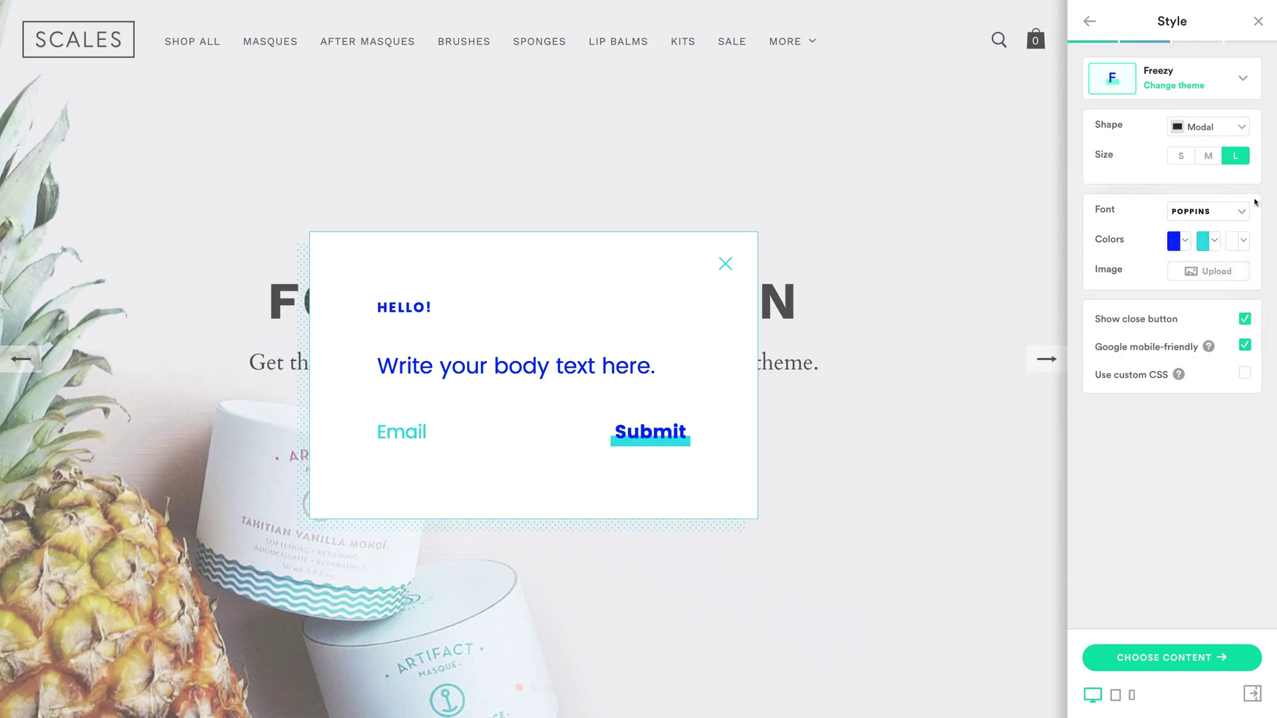
left_click(1189, 245)
double_click(1125, 323)
type("000000")
left_click(1245, 159)
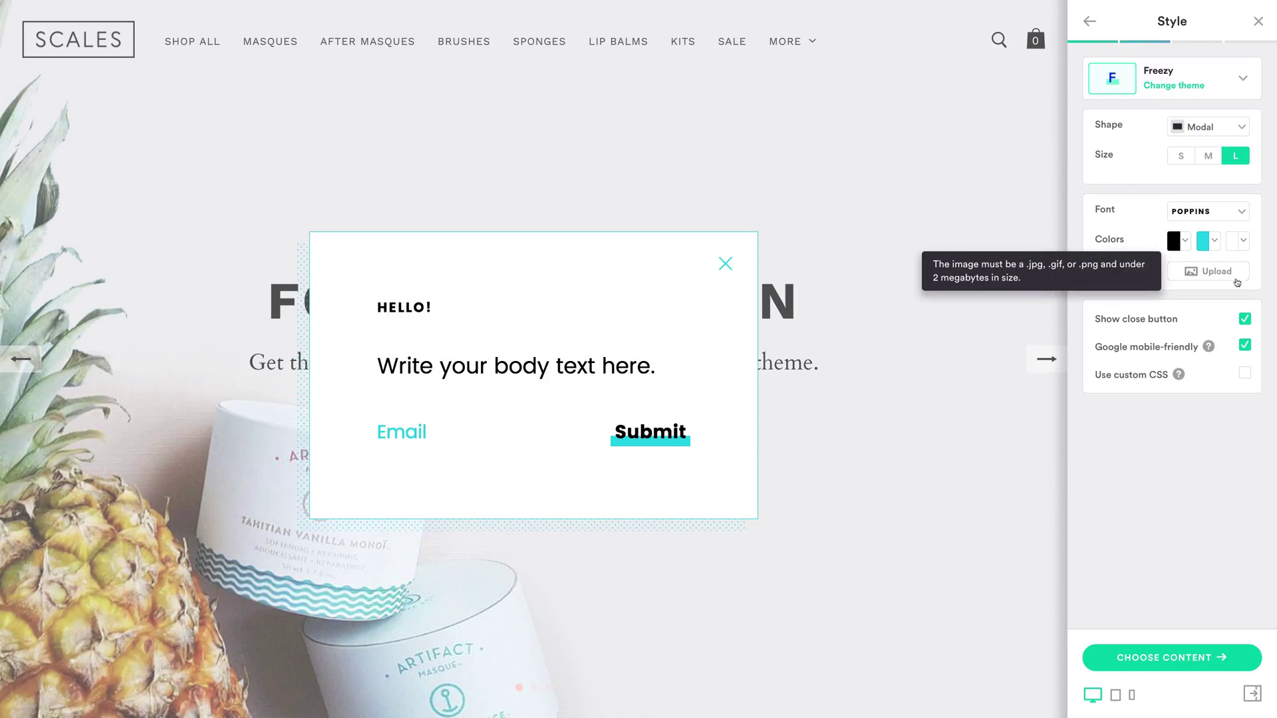
Step: Toggle the close button, mobile-friendly and custom CSS settings, leaving them as they were
left_click(1246, 319)
left_click(1246, 318)
left_click(1245, 346)
left_click(1245, 346)
left_click(1245, 373)
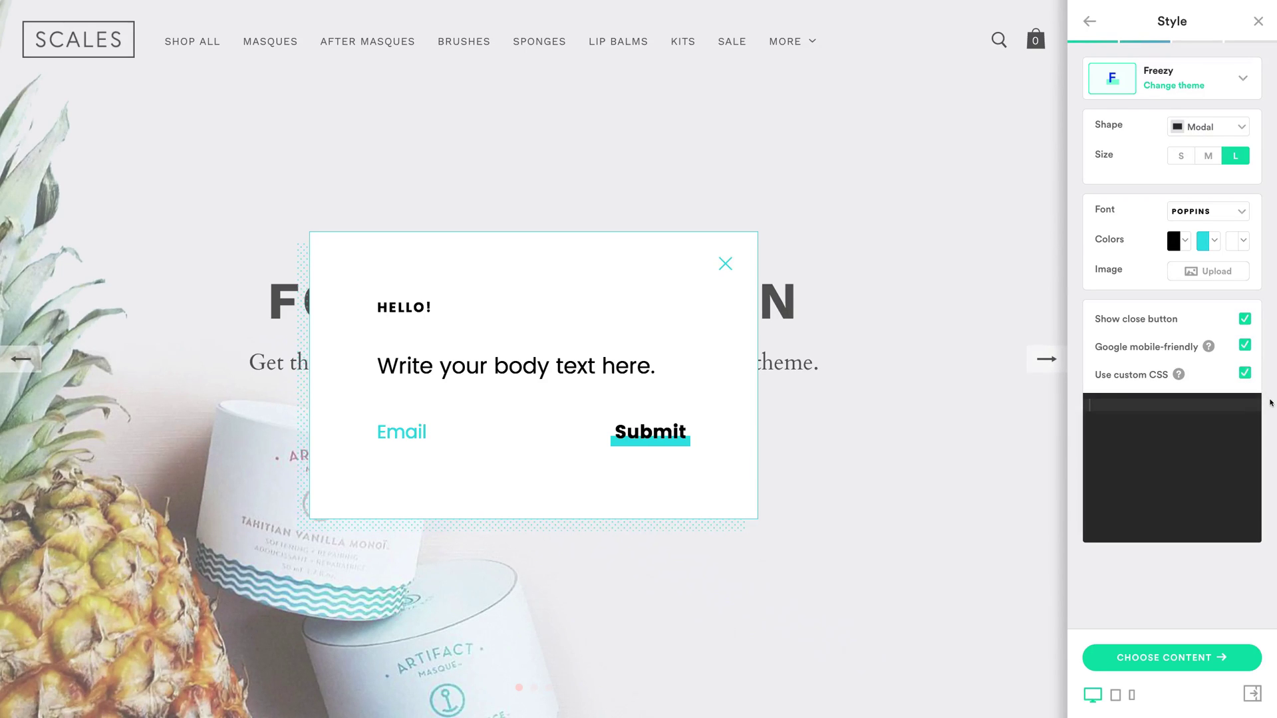
left_click(1245, 373)
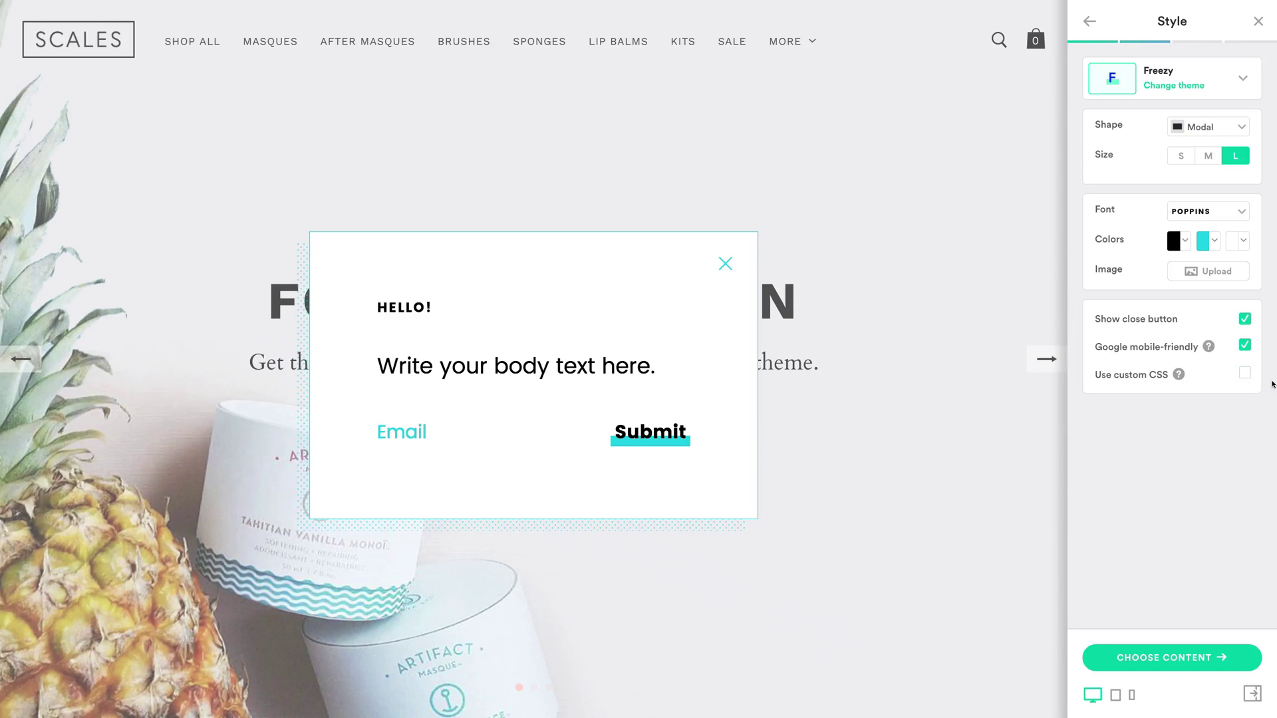
Step: Set the title 'Join our mailing list' and body 'Sign up to receive special offers, discounts and more!'
left_click(1229, 655)
triple_click(1209, 89)
type("Join our mailing list")
key("Tab")
type("Sign up to receive sp")
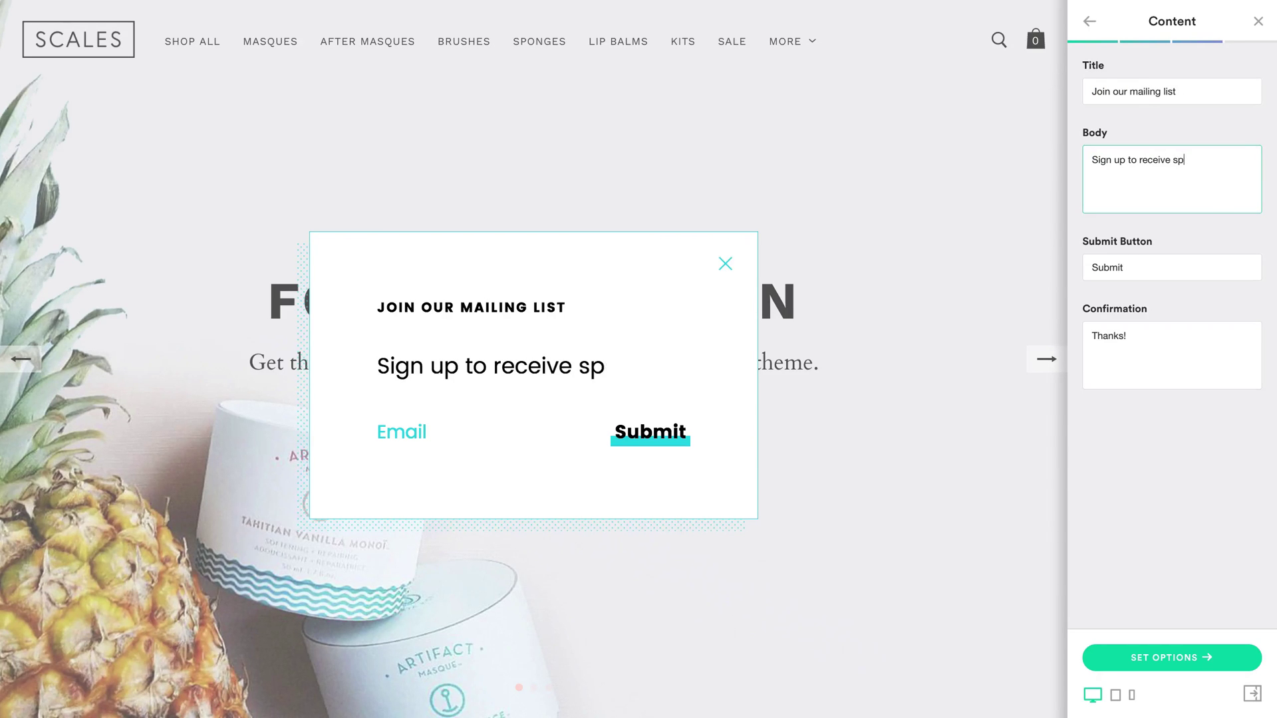
type("ecial offers, discounts and more!")
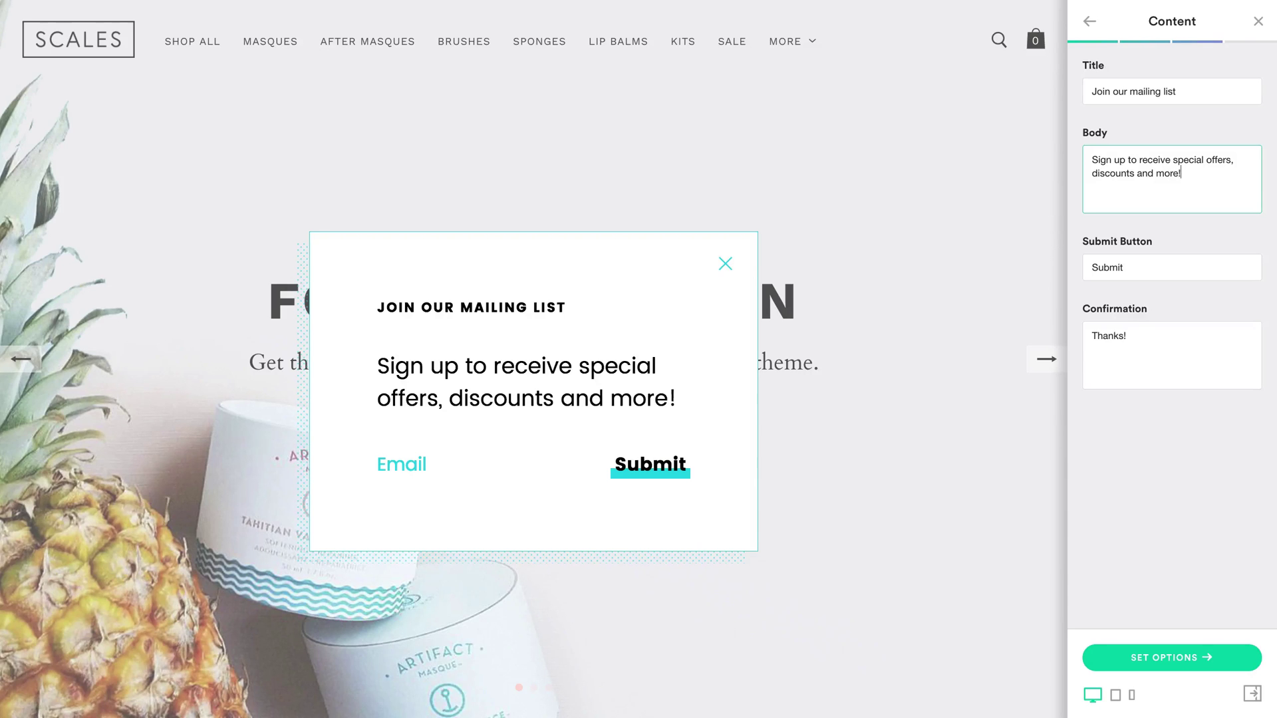
Step: Enable MailChimp syncing to the Friends of Pixelpop mailing list and save
left_click(1172, 658)
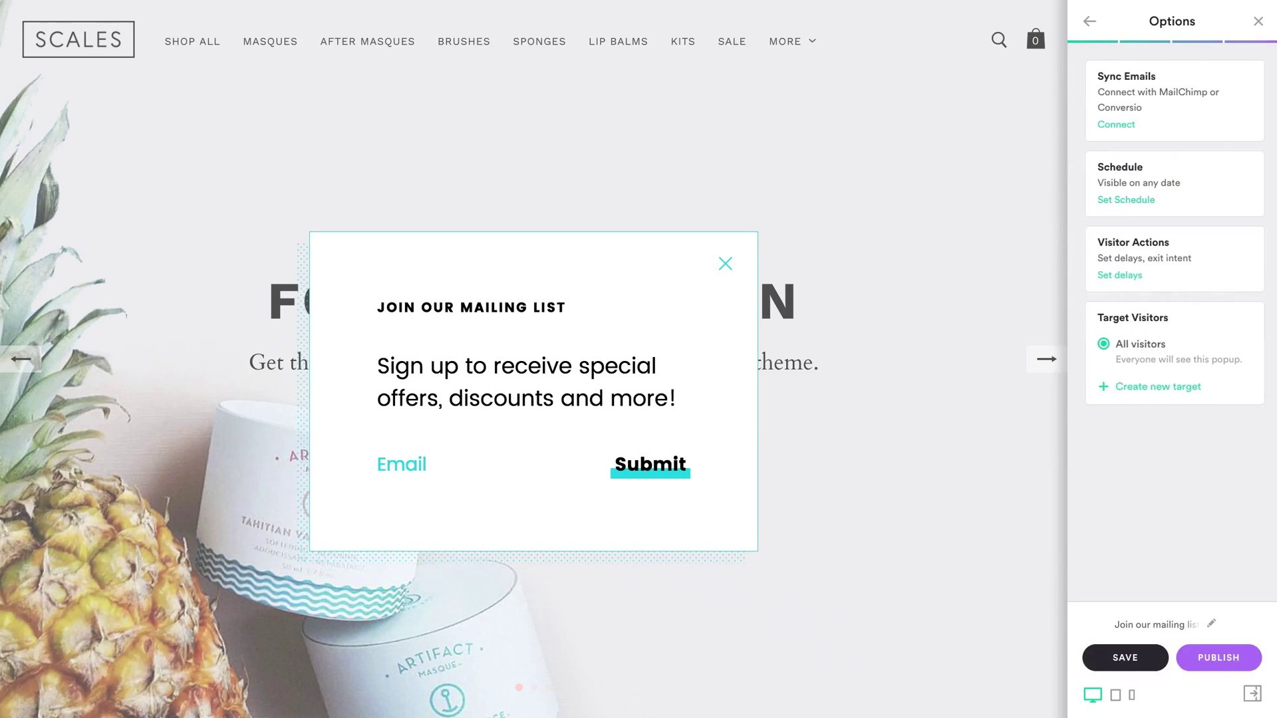
left_click(1115, 125)
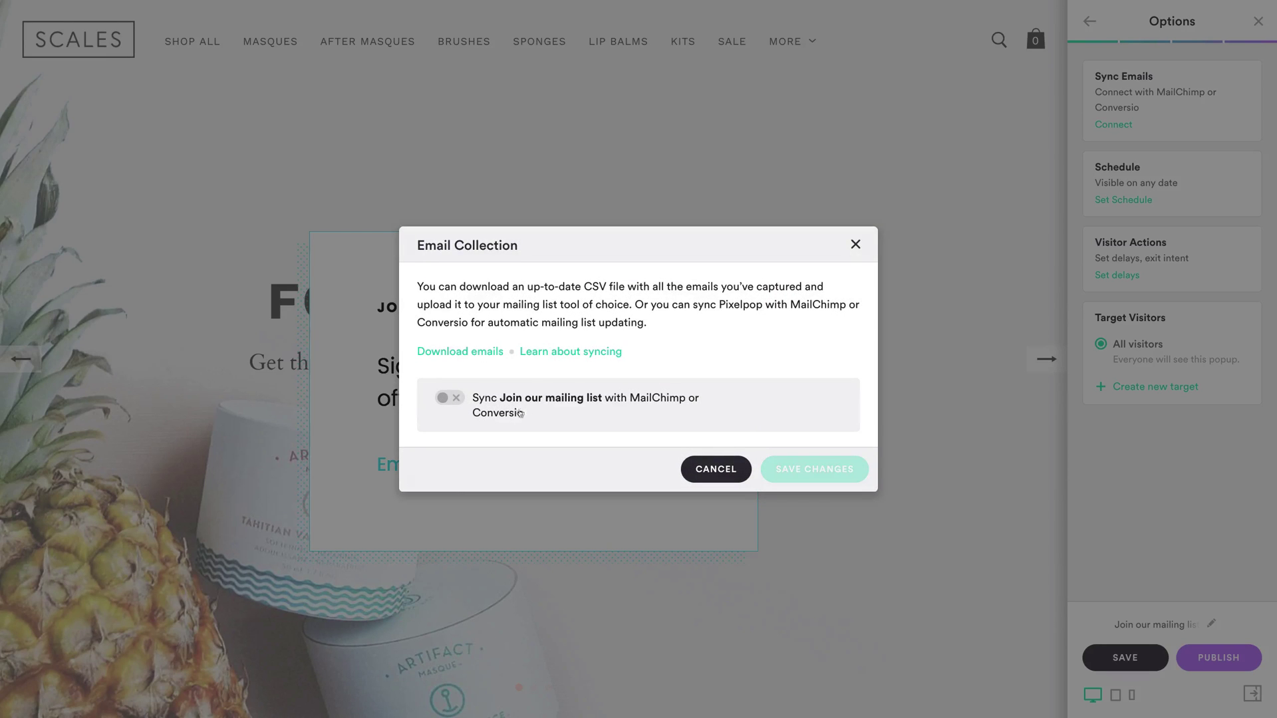
left_click(450, 398)
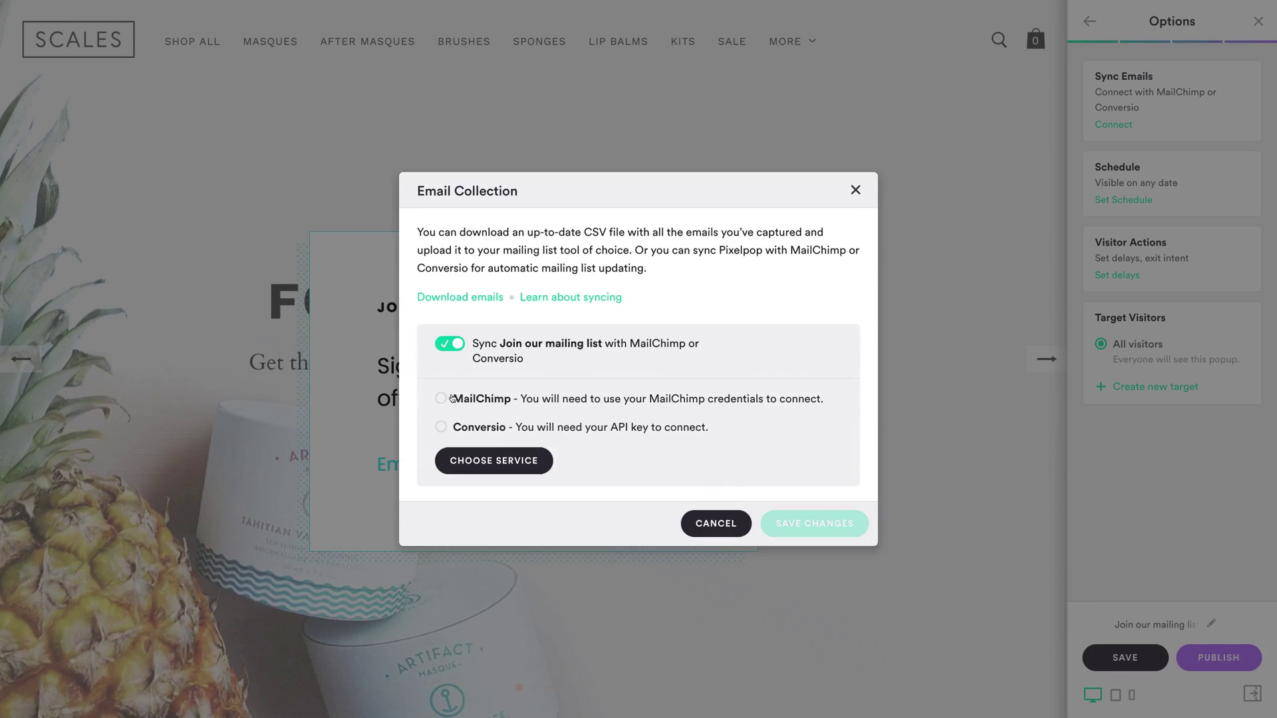
left_click(442, 398)
left_click(442, 399)
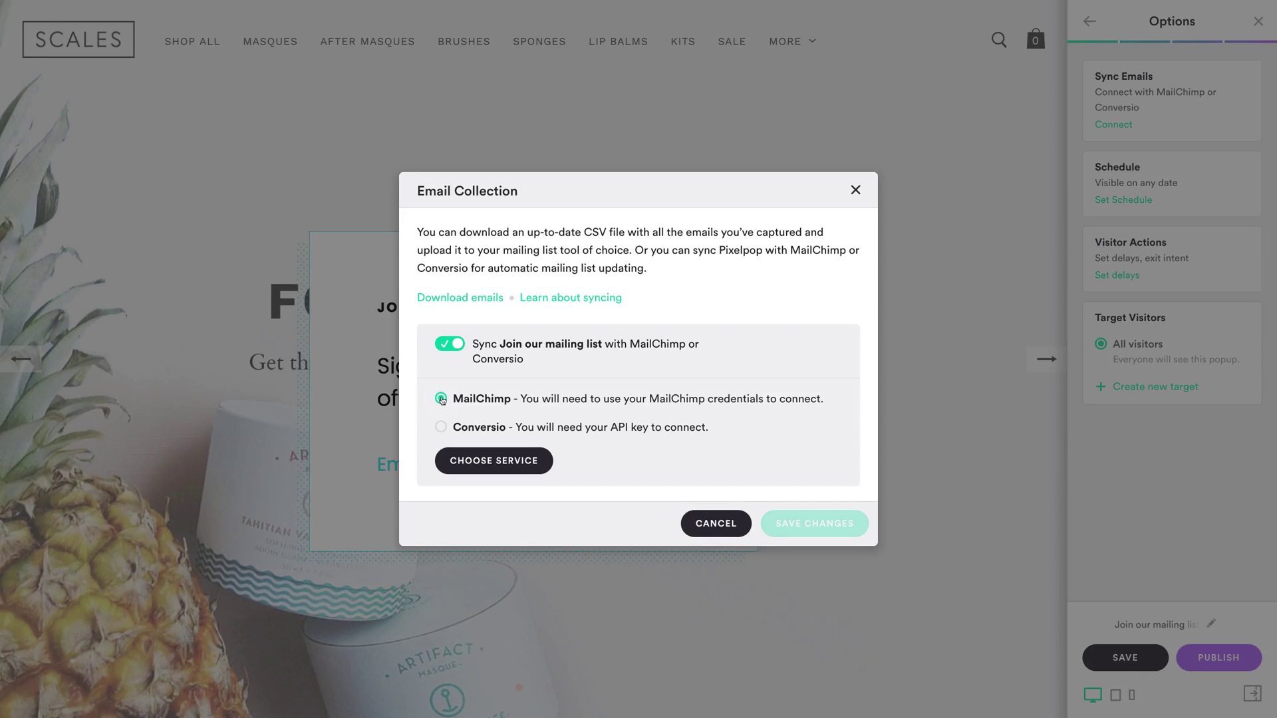
left_click(470, 463)
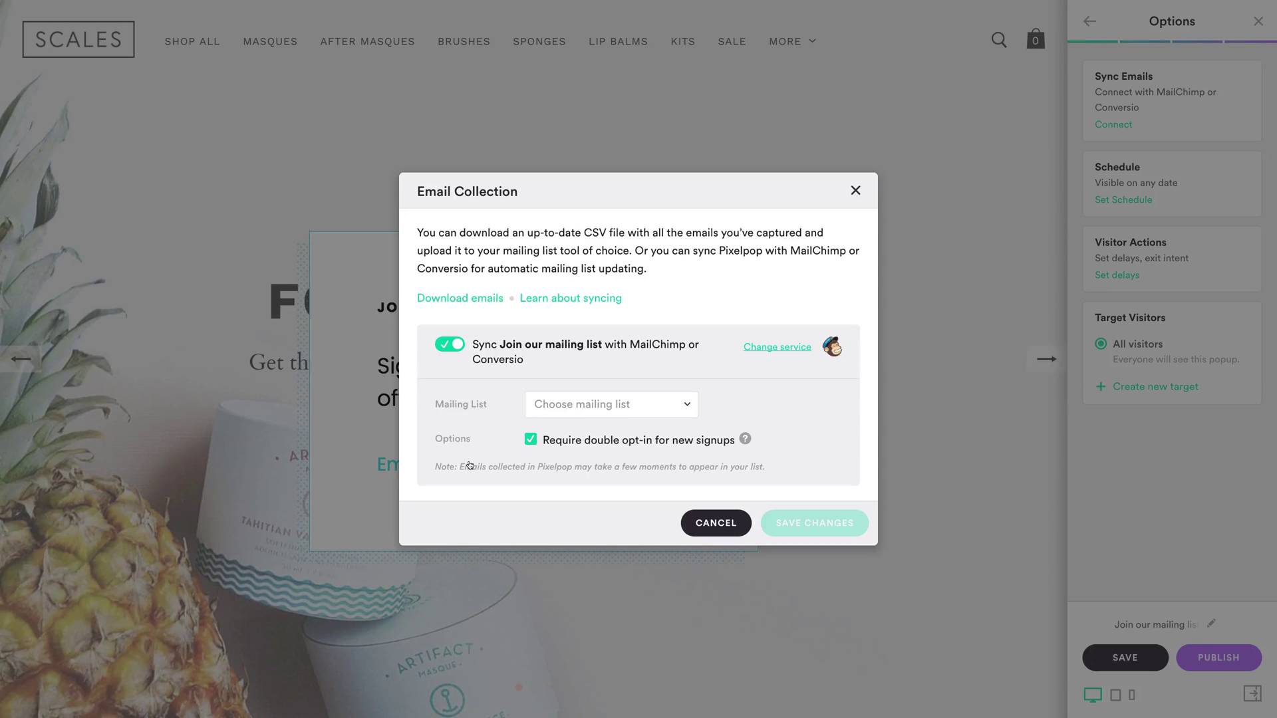
left_click(628, 408)
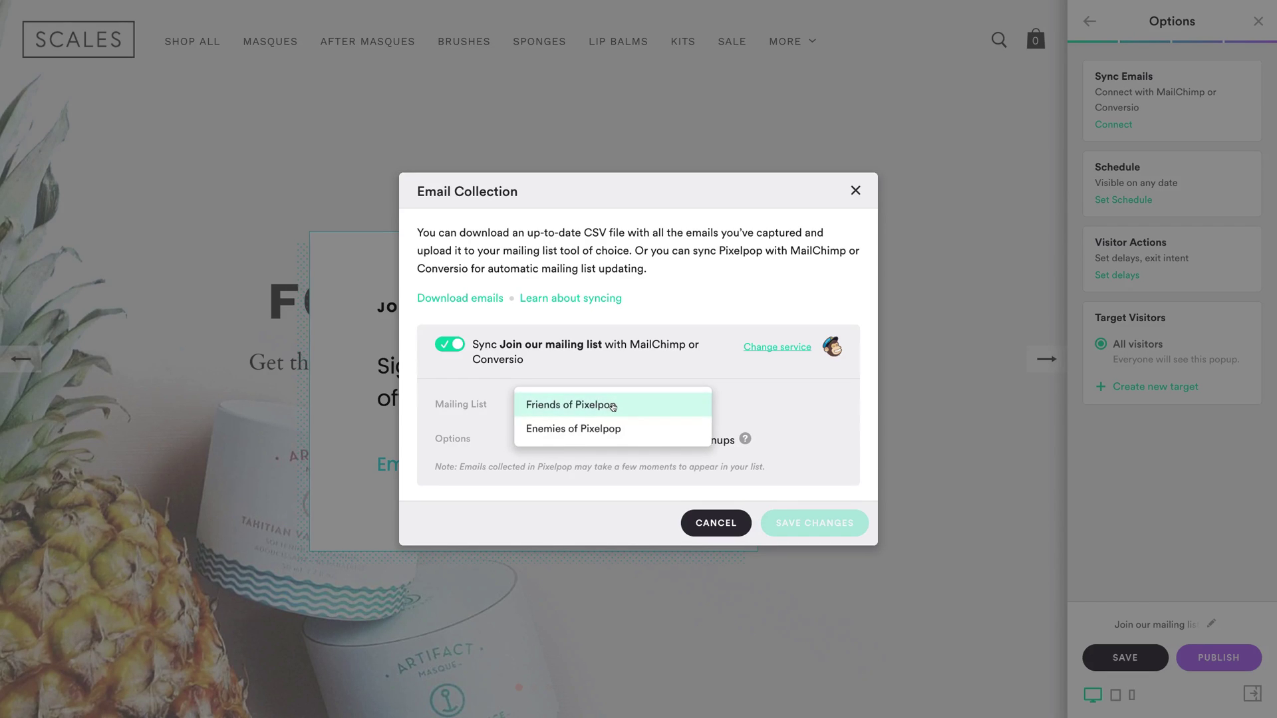
left_click(612, 407)
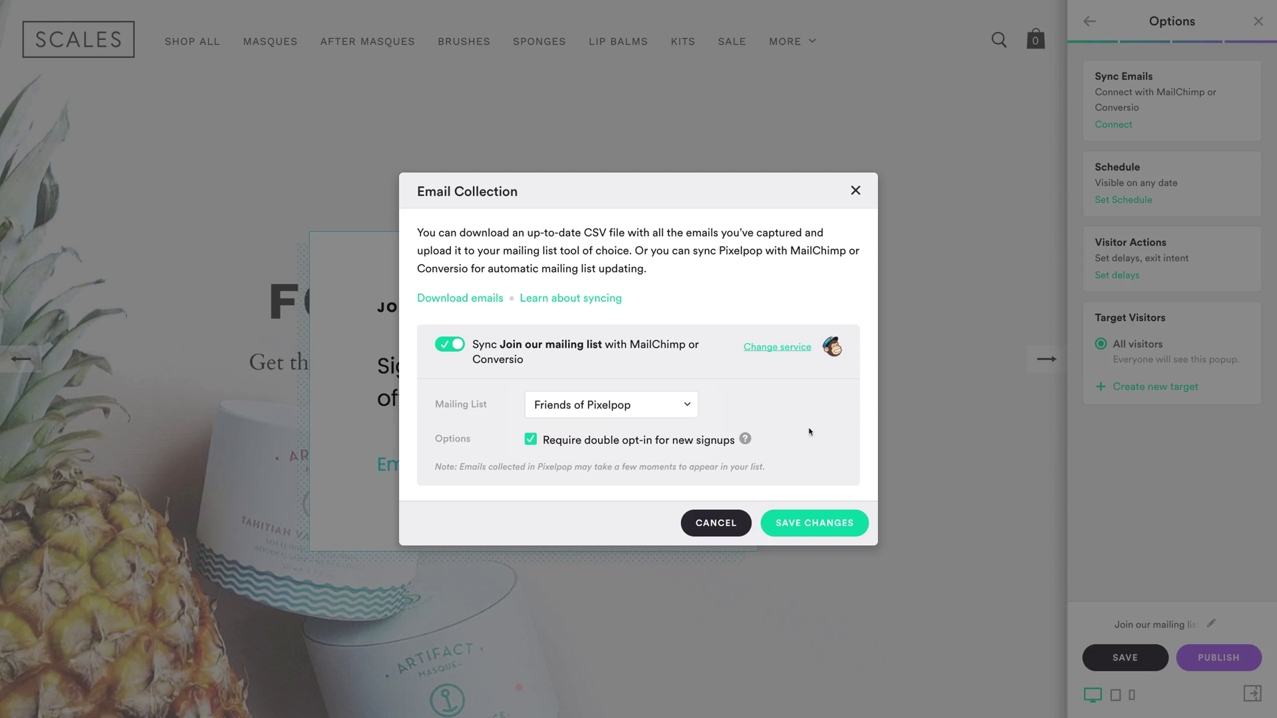
left_click(818, 525)
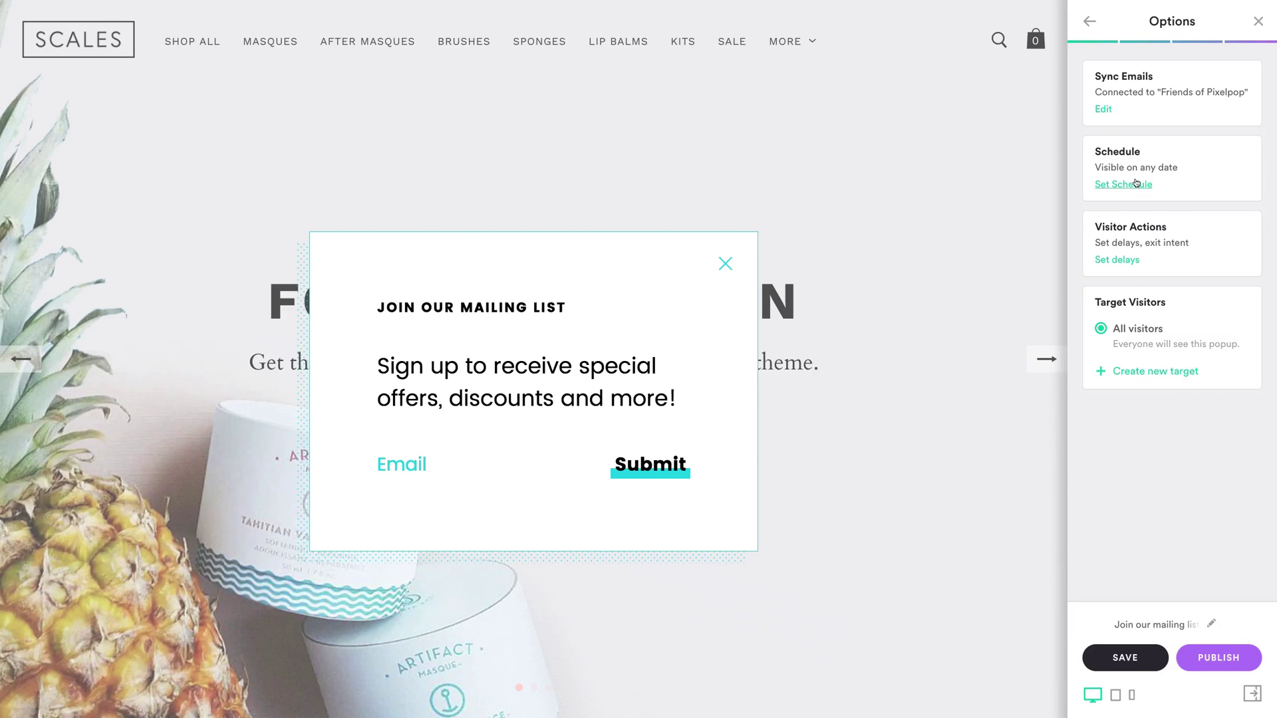
Step: Look over the schedule, action delay and new-target settings, leaving all unchanged
left_click(1137, 183)
left_click(582, 399)
left_click(702, 394)
left_click(731, 396)
left_click(656, 440)
left_click(1101, 266)
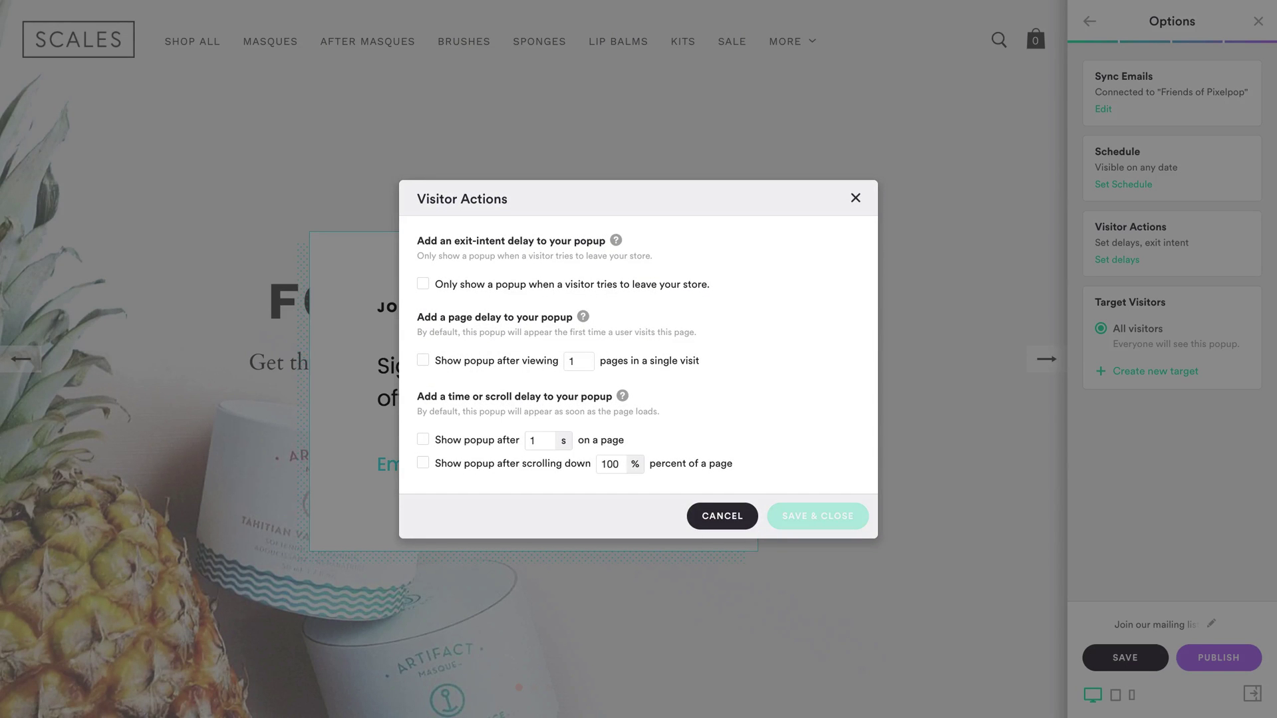
left_click(887, 187)
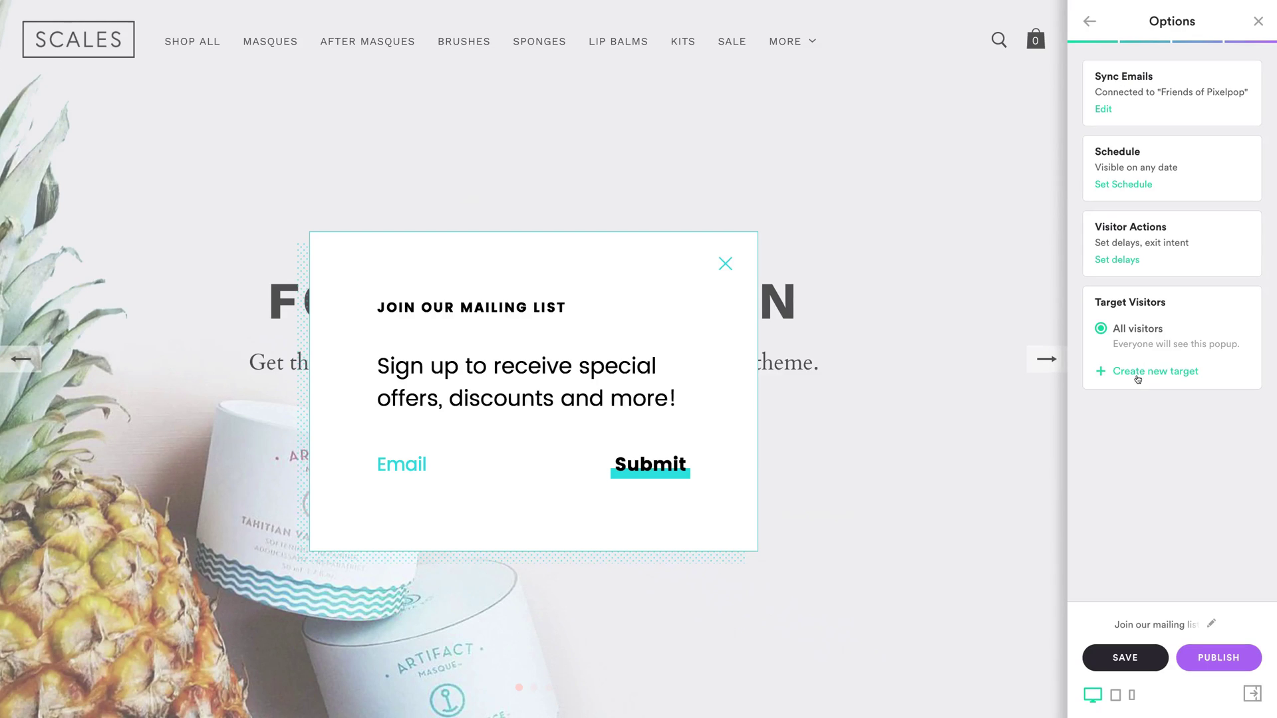
left_click(1138, 373)
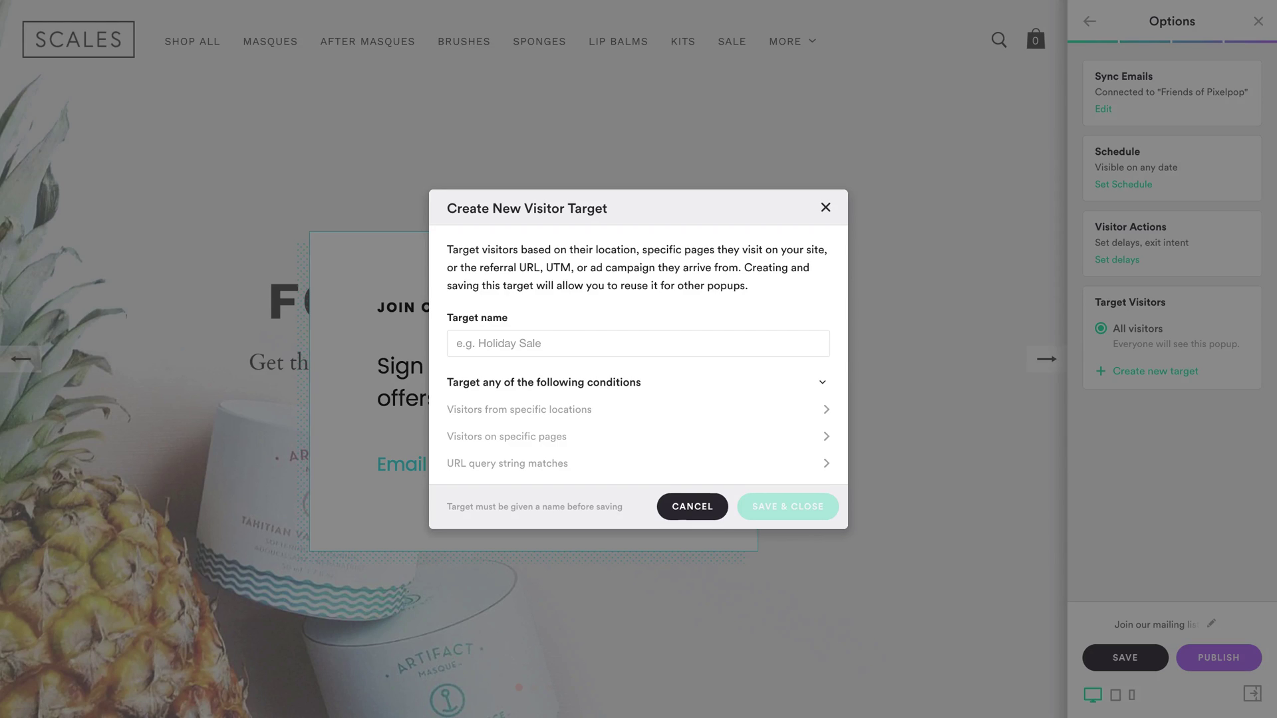
left_click(692, 507)
Step: Open the Rename Popup dialog and select the current popup name
left_click(1212, 624)
double_click(637, 367)
triple_click(640, 368)
Step: Rename the popup to 'Email Signup' and save it
type("Email Signup")
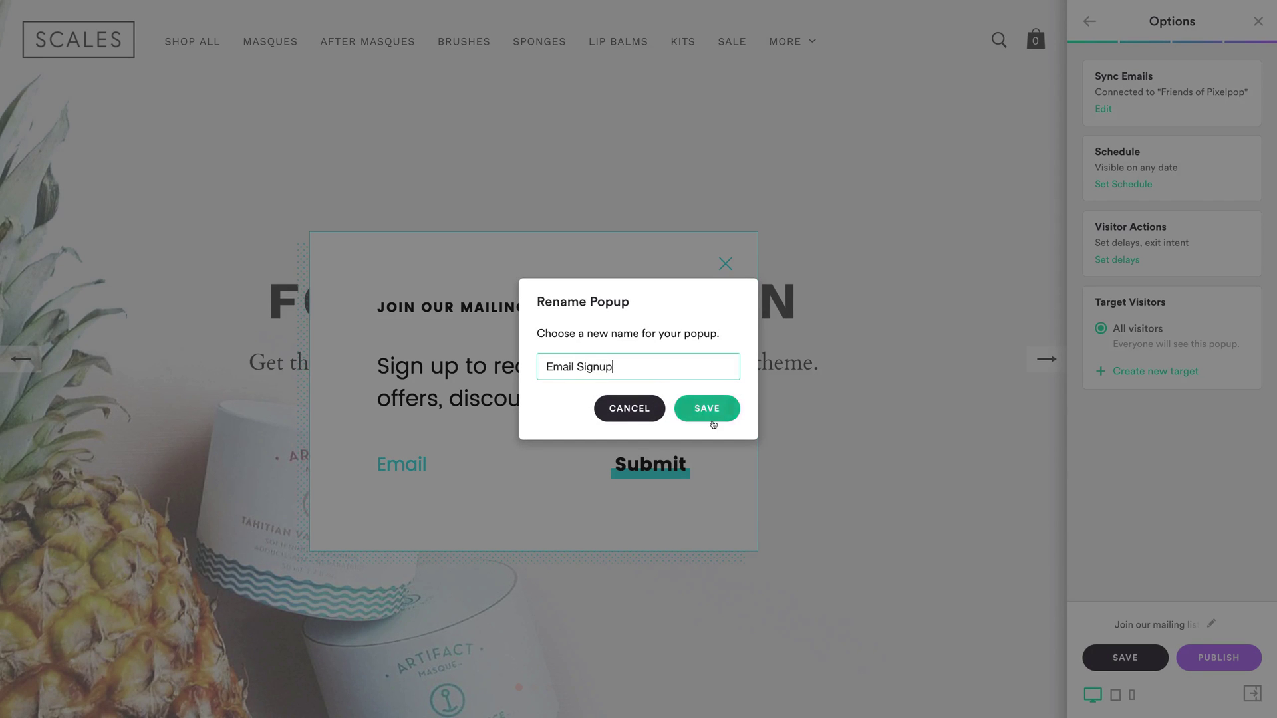
left_click(713, 424)
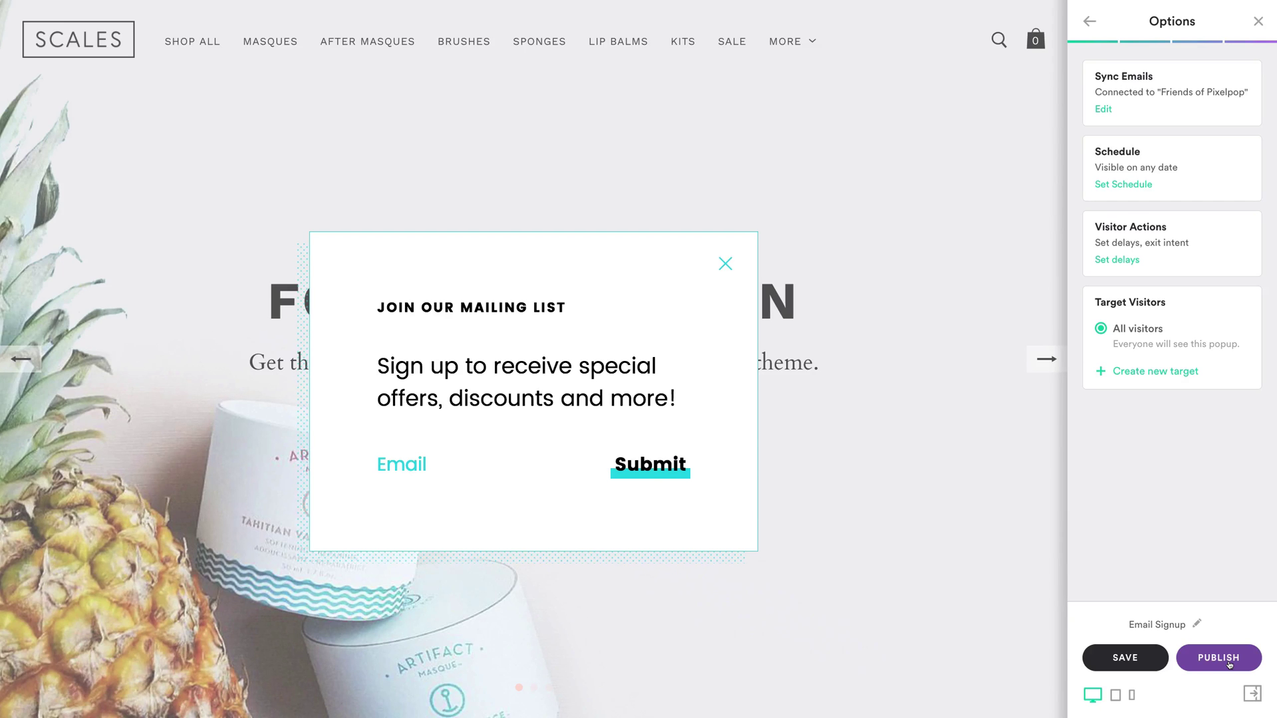
left_click(1125, 659)
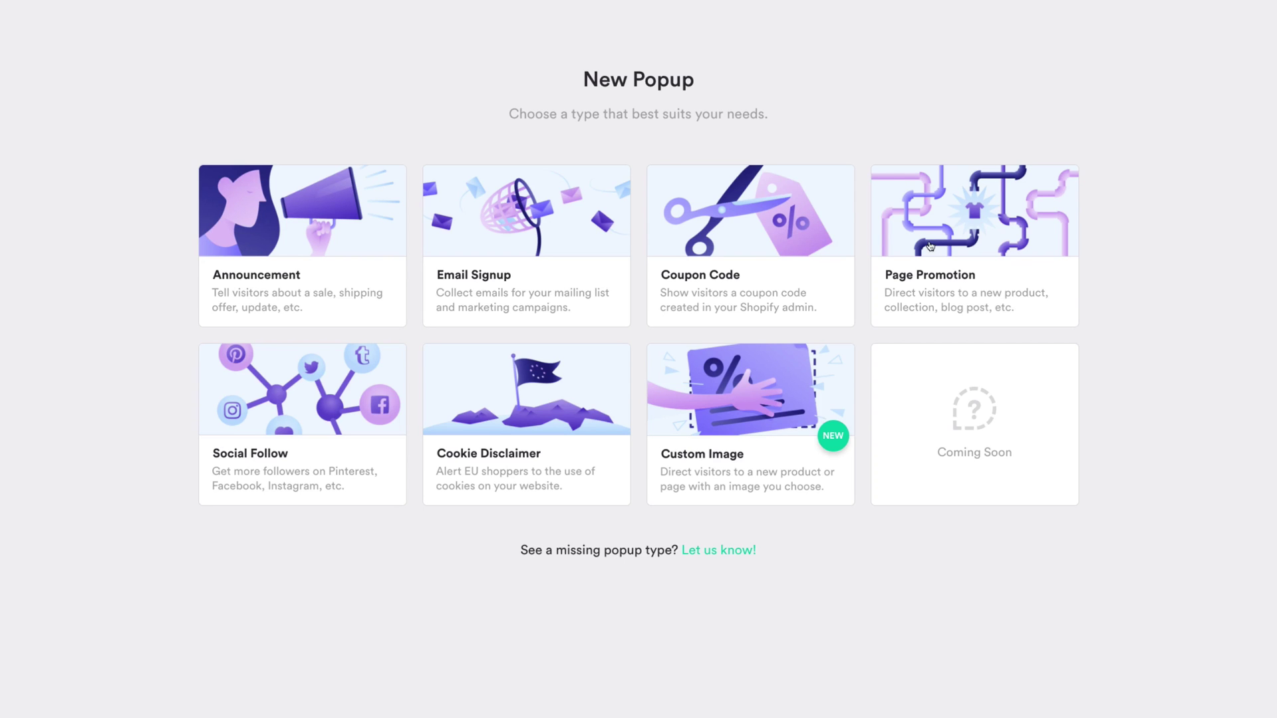
Step: Create an Announcement popup with the Dallas theme and Bar - Bottom shape
left_click(352, 239)
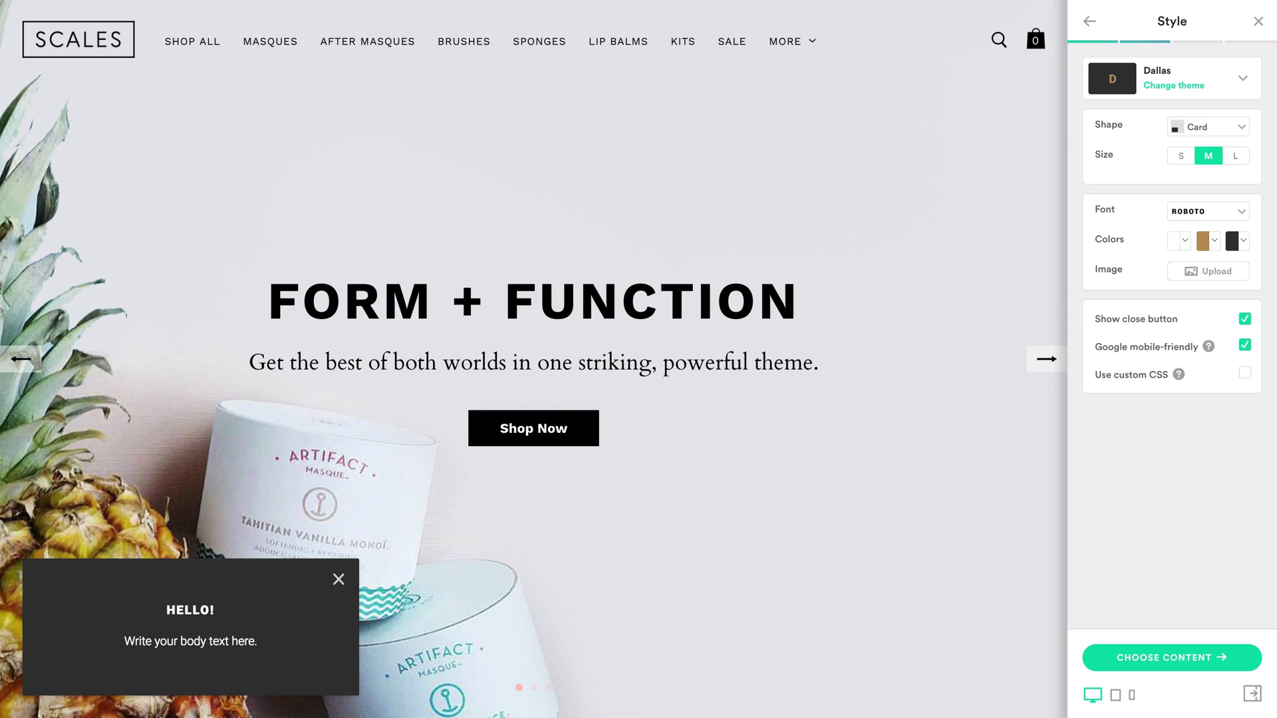
left_click(1241, 80)
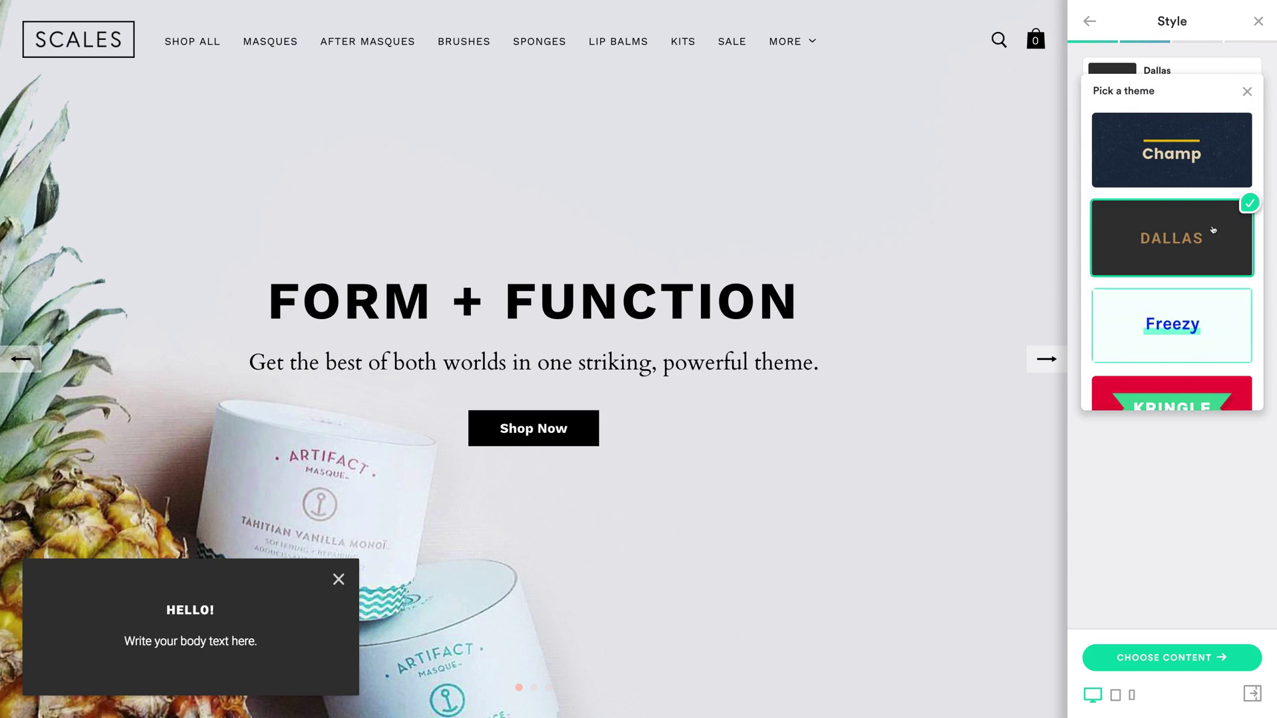
left_click(1248, 93)
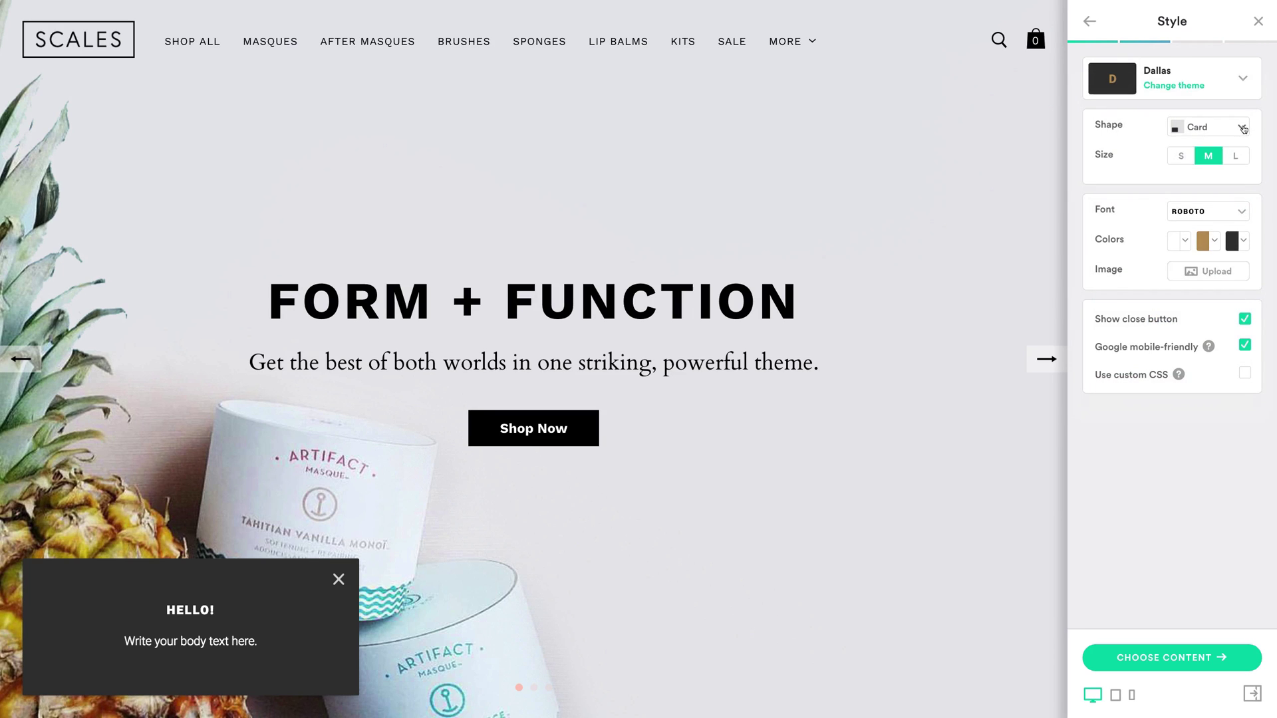
left_click(1243, 129)
left_click(1218, 95)
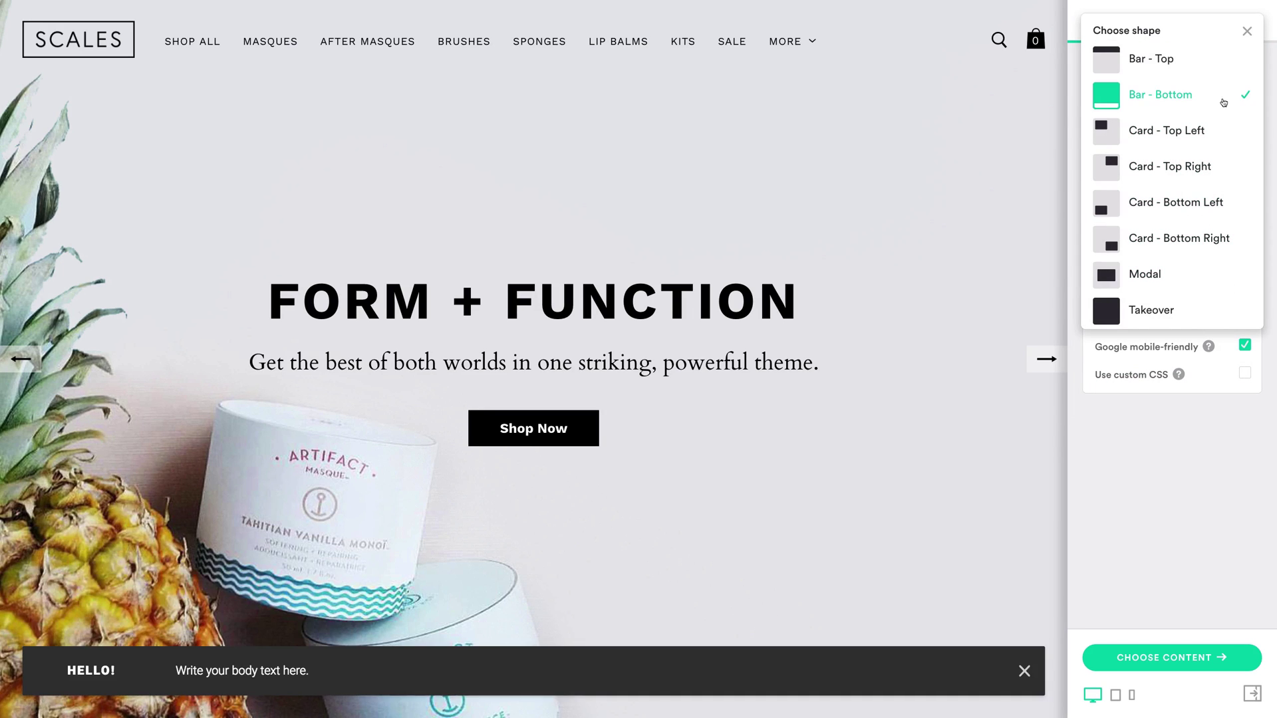
left_click(1249, 29)
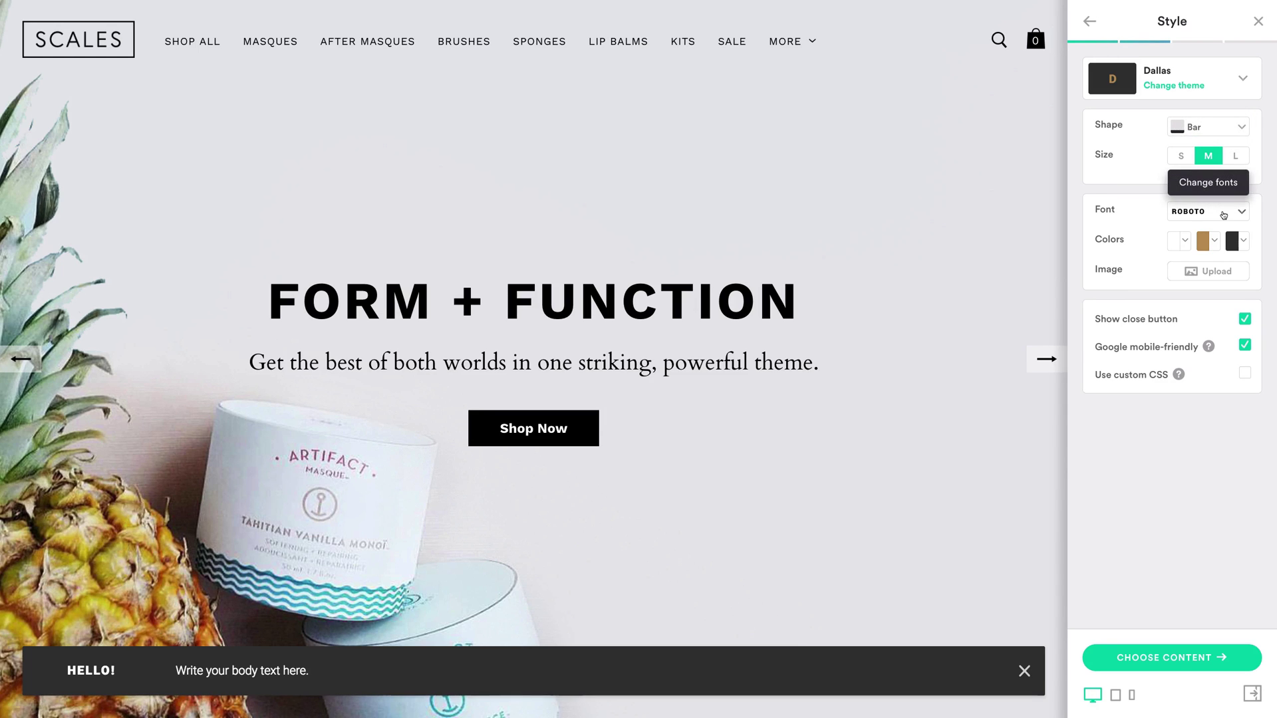
Step: Change the bar's dark background colour to 000000
left_click(1244, 245)
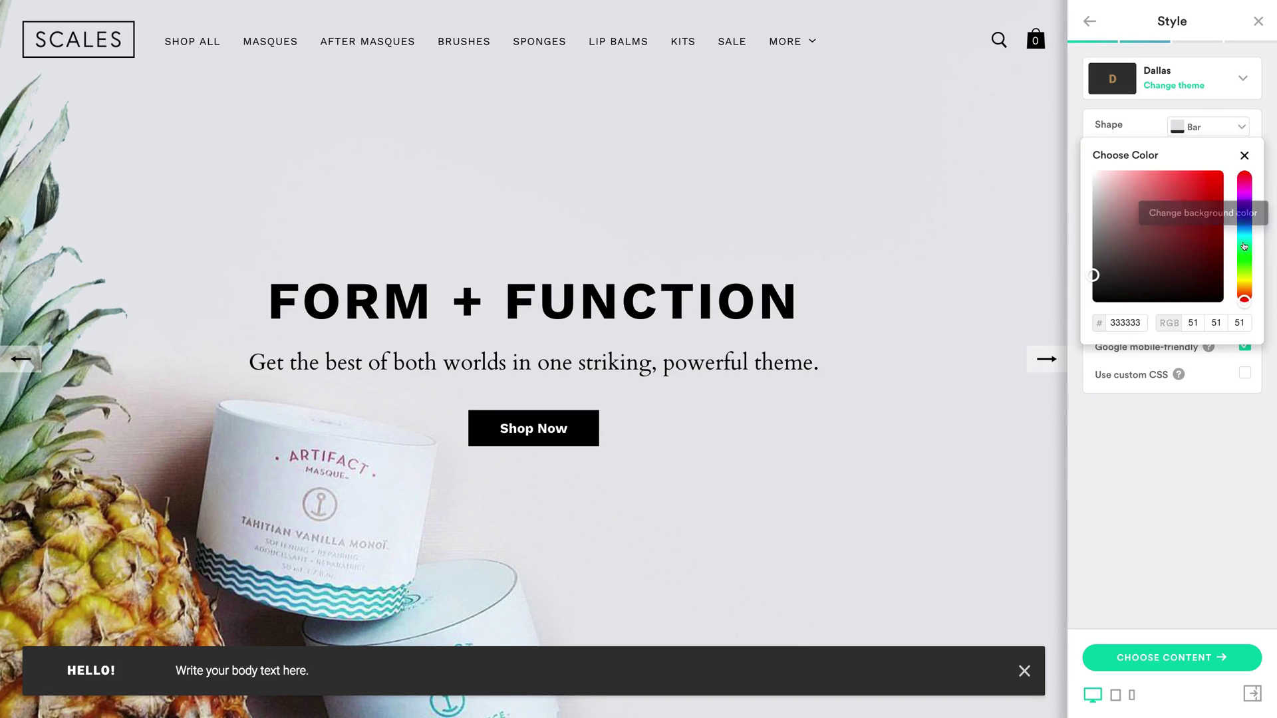
double_click(1125, 322)
type("000000")
left_click(1244, 155)
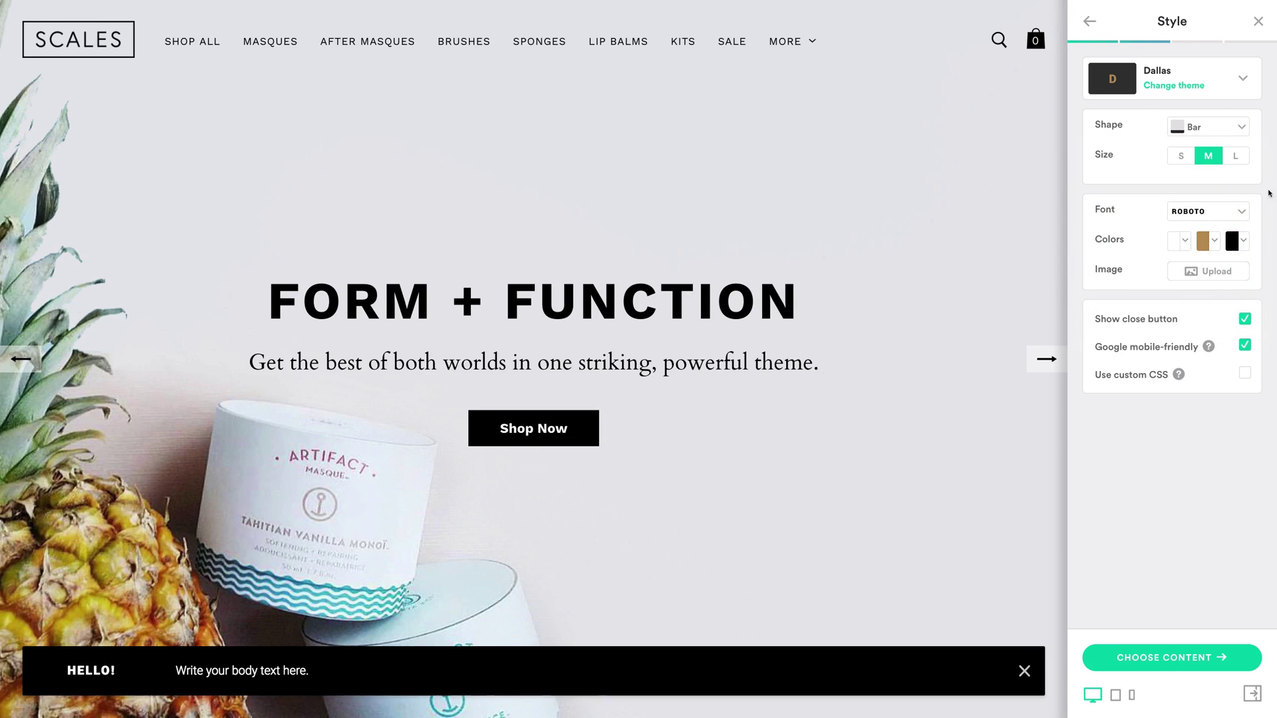
Step: Set the title 'Free shipping!' and body 'Spend $100 or more and get free shipping anywhere in North America'
left_click(1214, 669)
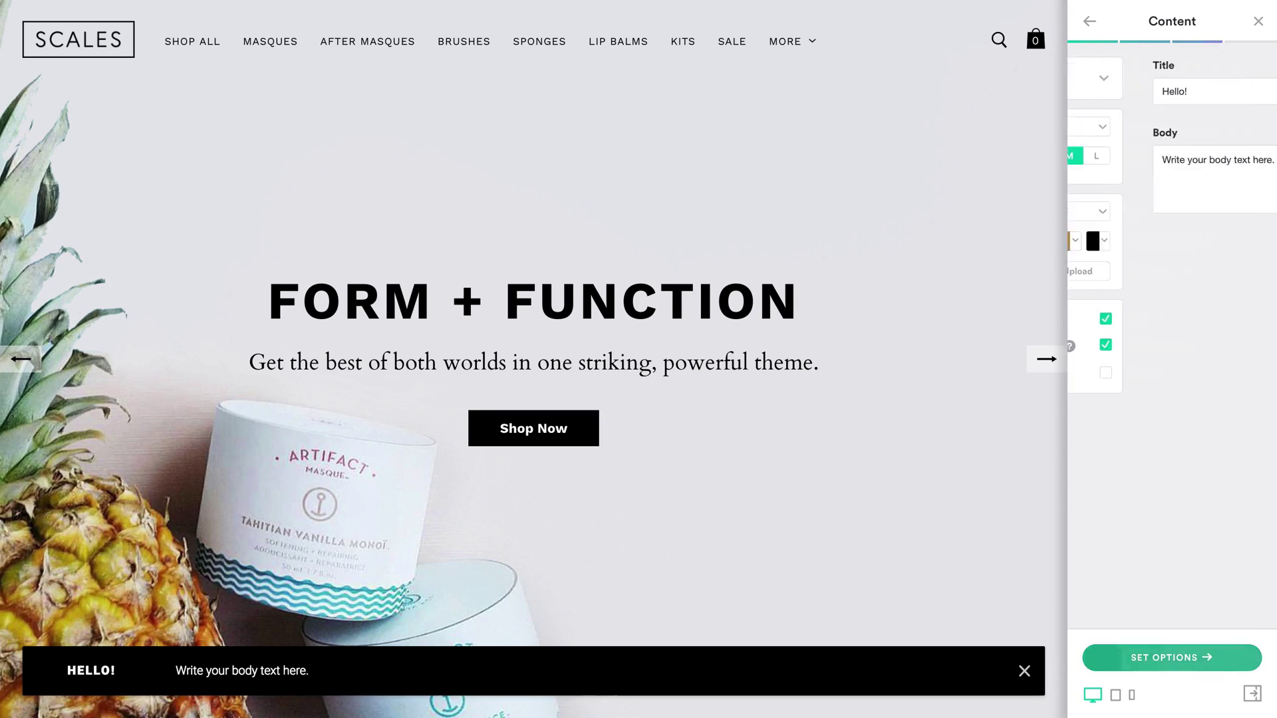
triple_click(1177, 87)
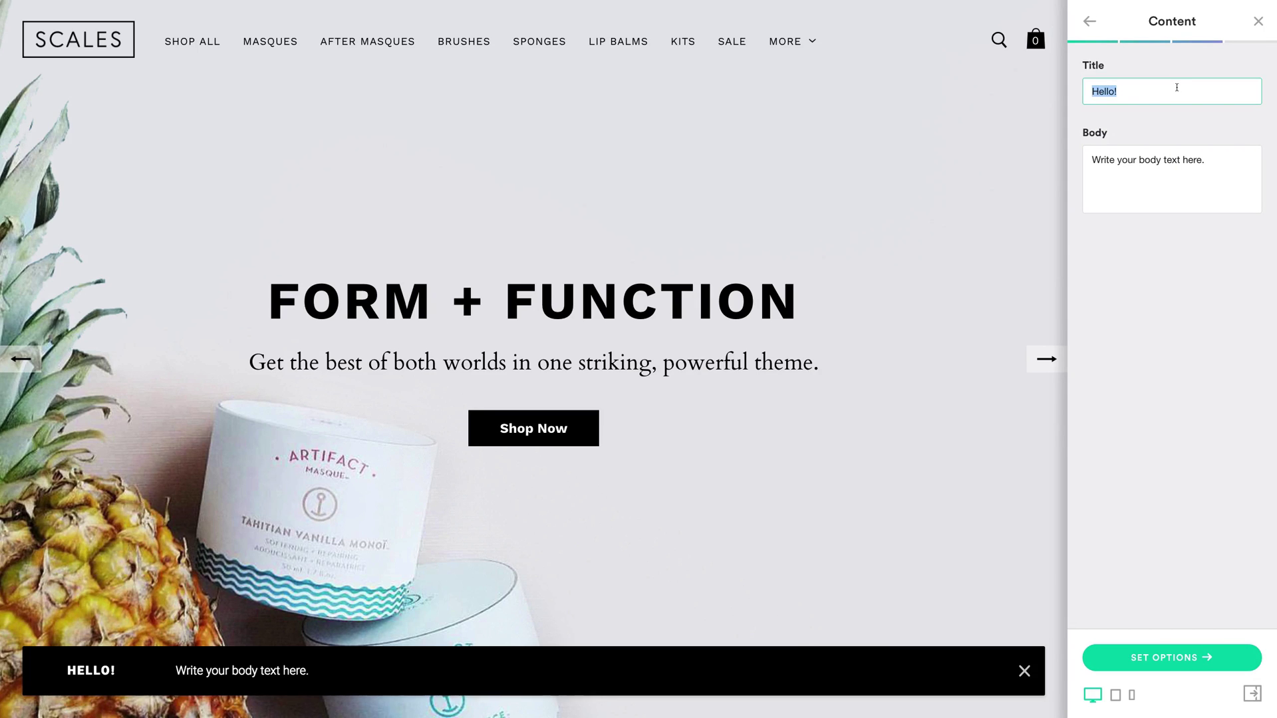
type("Free shipping!")
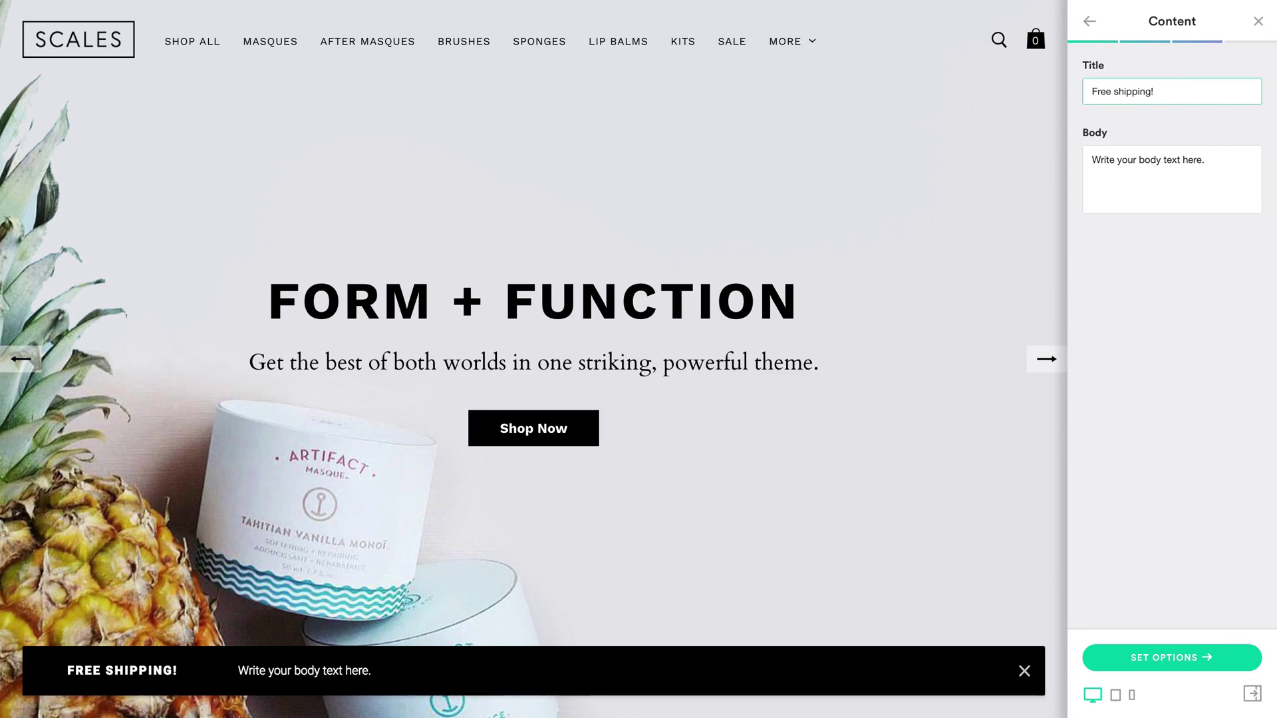
left_click(1173, 159)
type("Spend $100 or more and get ")
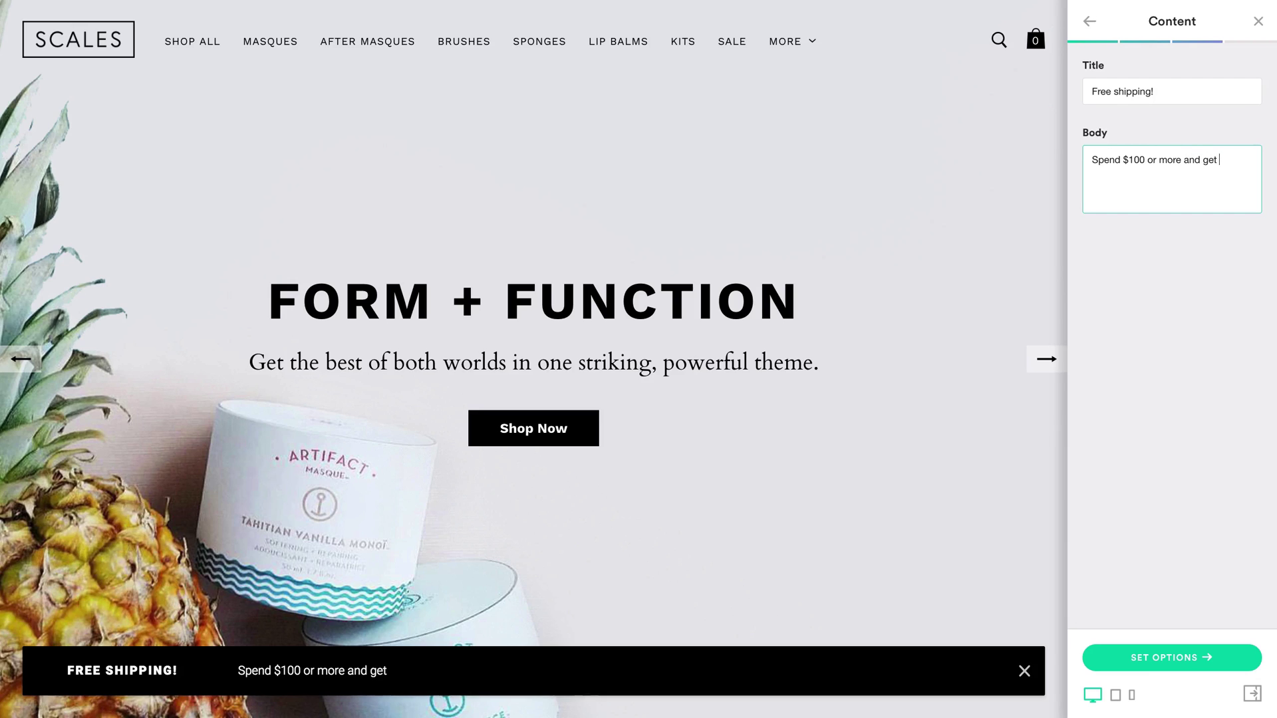
type("free shipping anywhere in North Am")
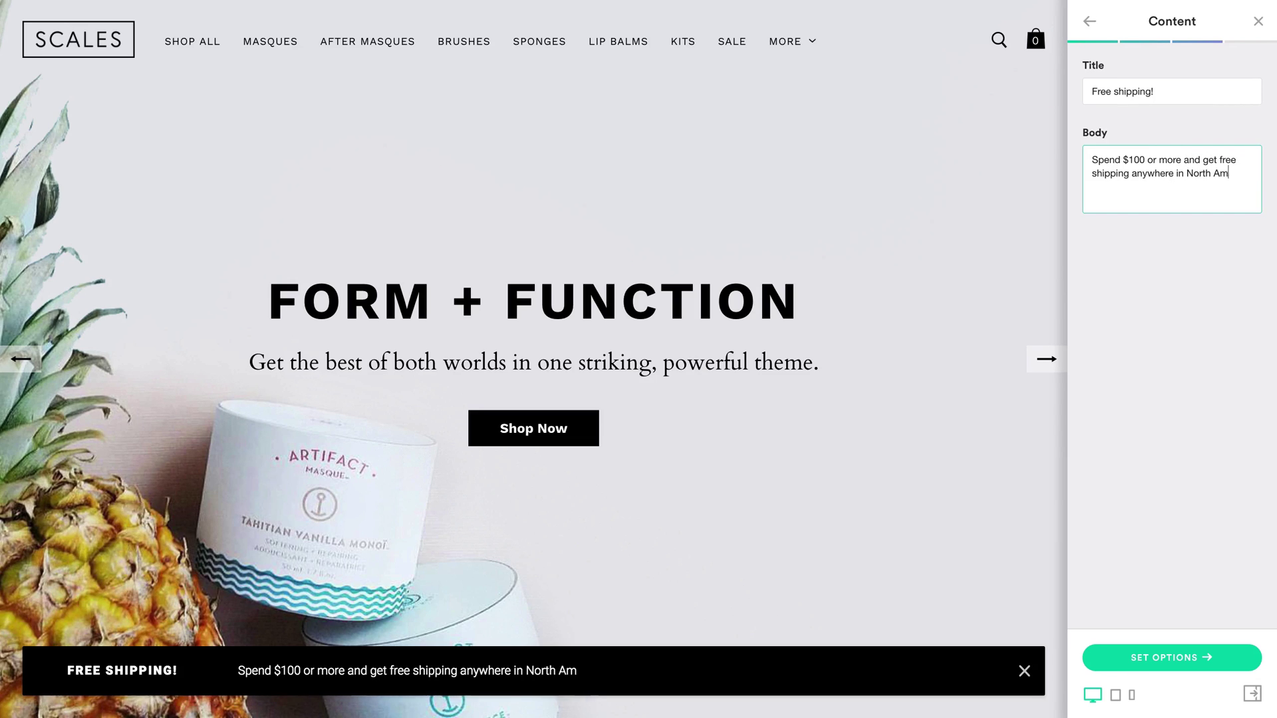
type("erica.")
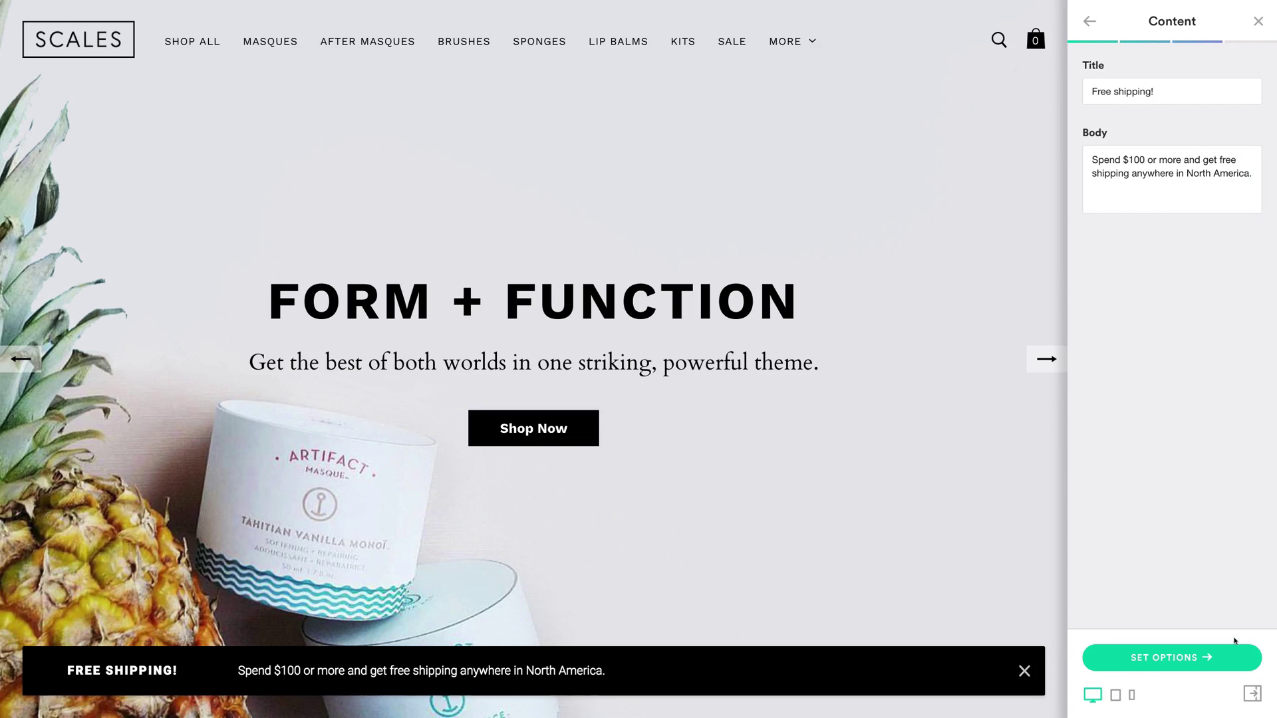
left_click(1239, 657)
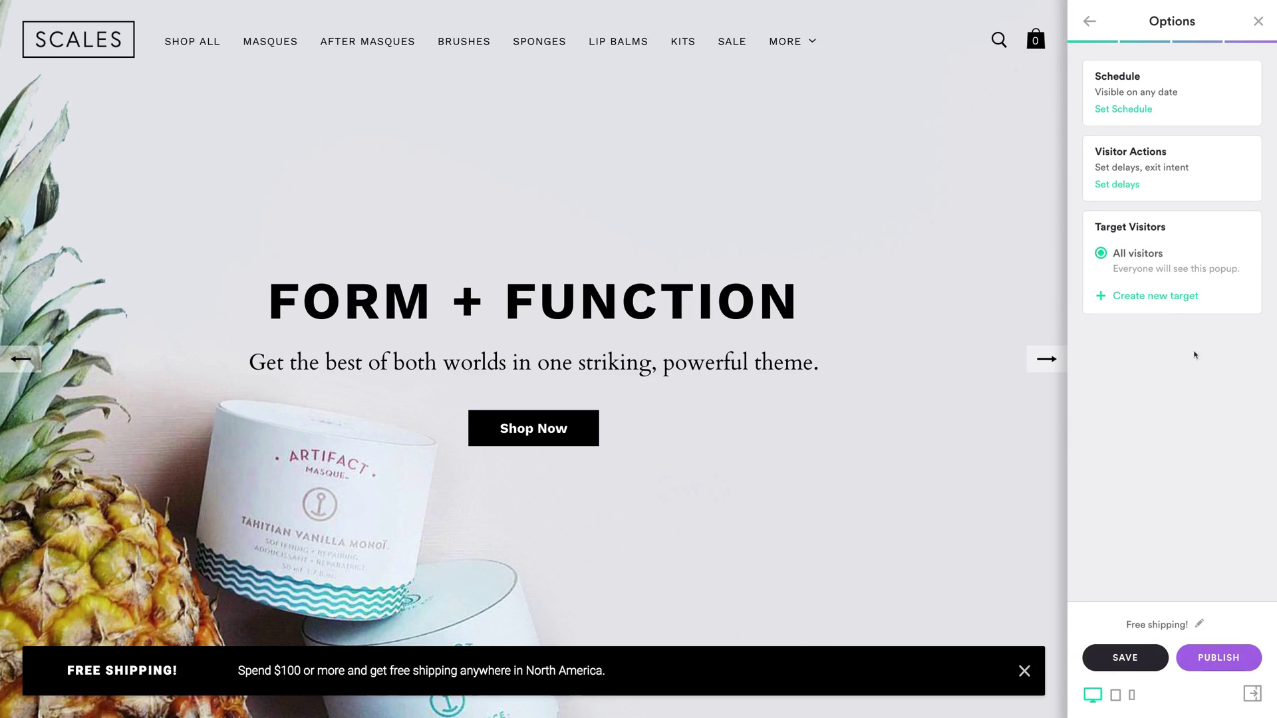
Step: Create and save a 'North America' location target covering Canada and the United States
left_click(1183, 297)
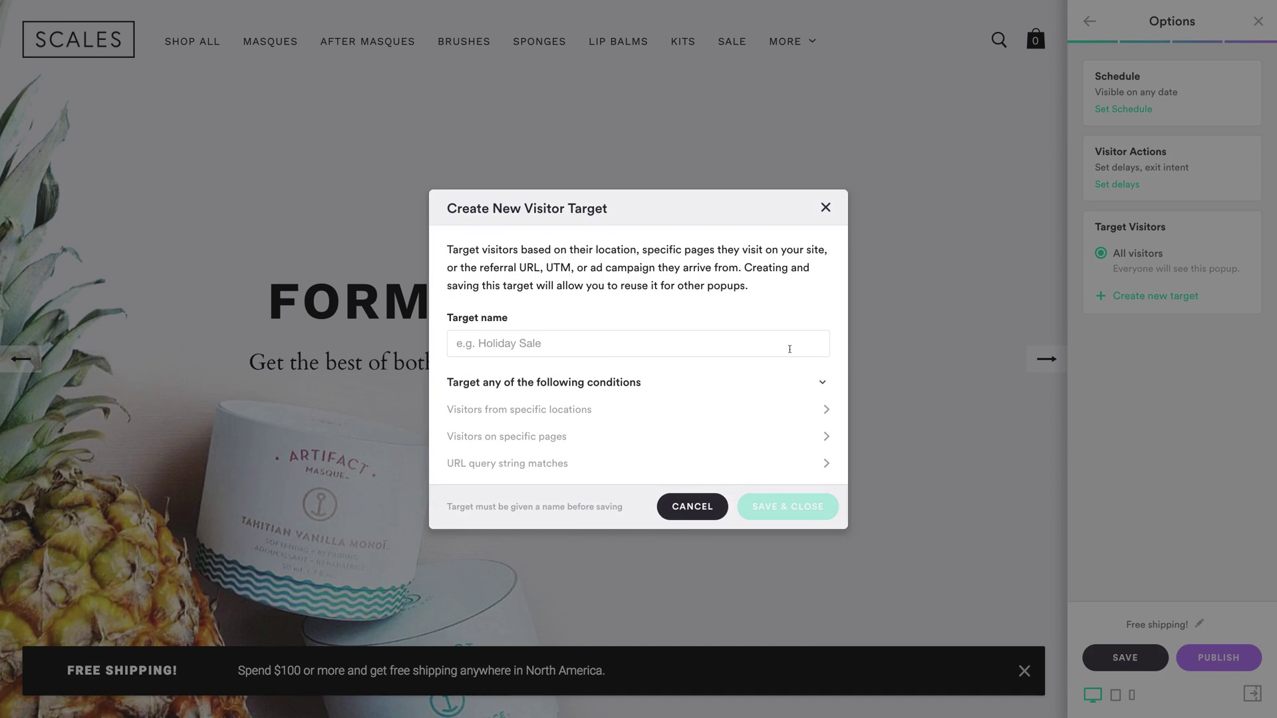
left_click(759, 337)
type("North America")
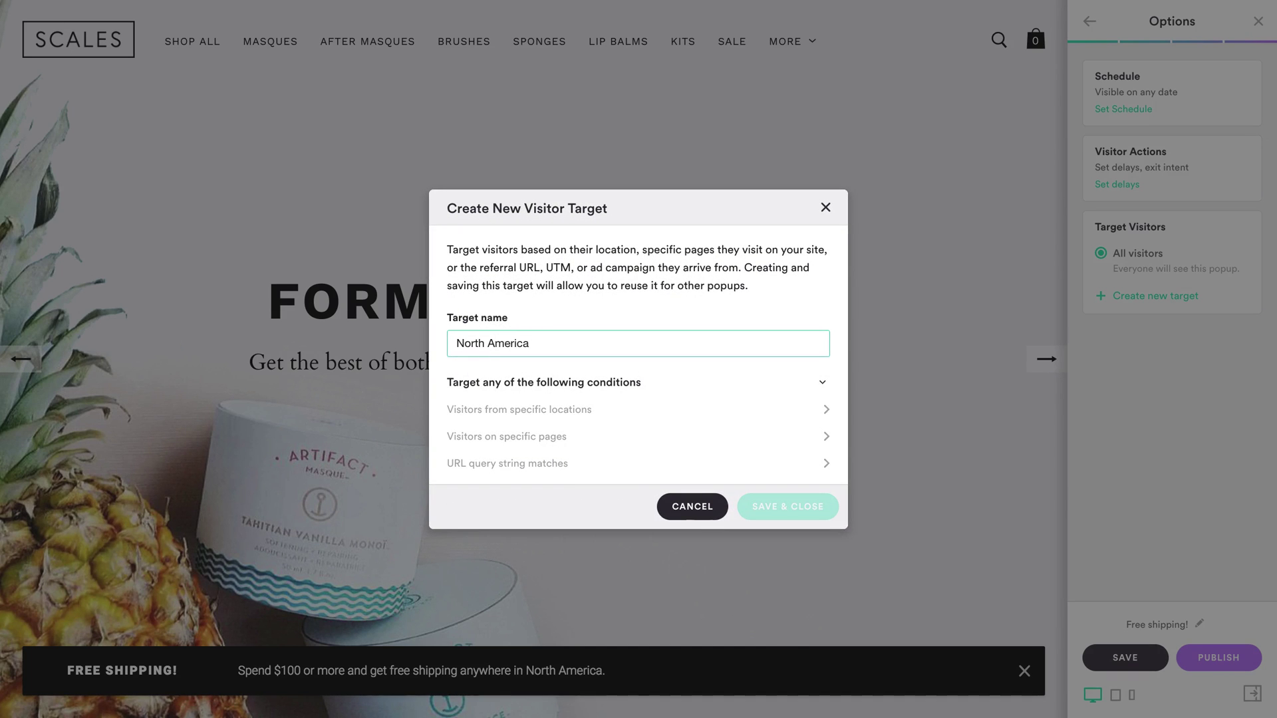
left_click(798, 407)
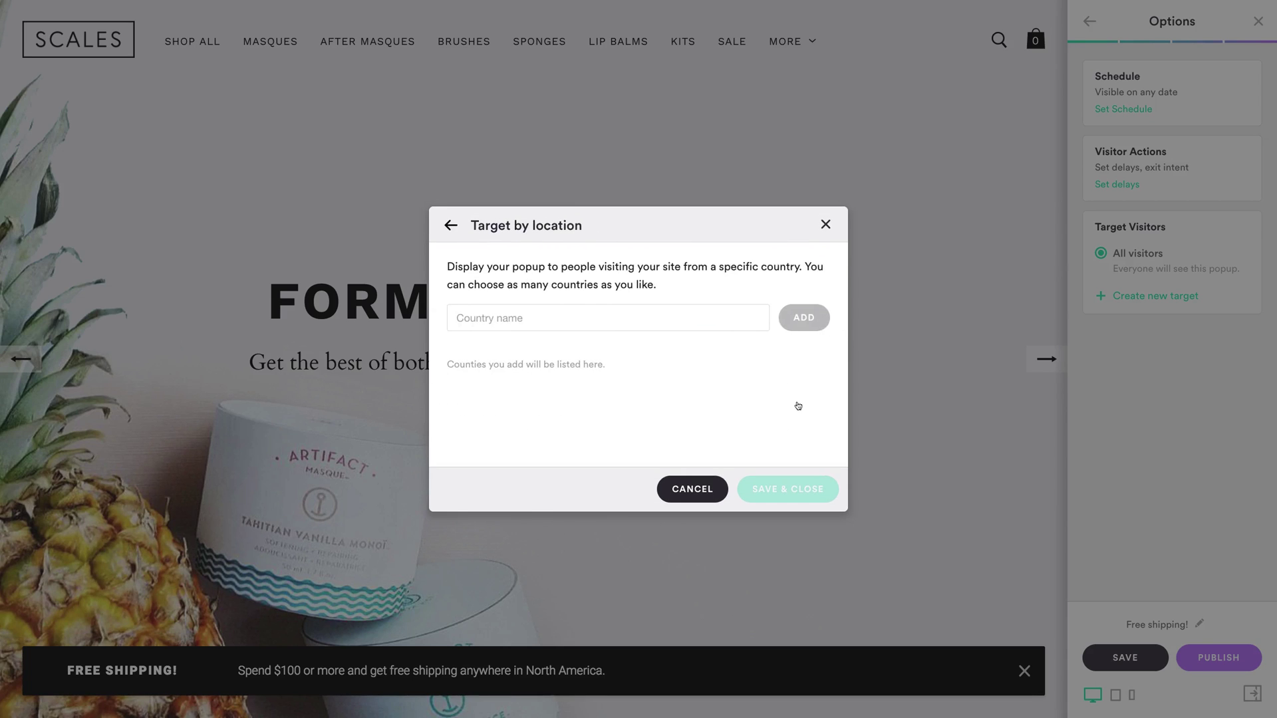
type("Canada")
left_click(739, 348)
left_click(797, 322)
type("United States")
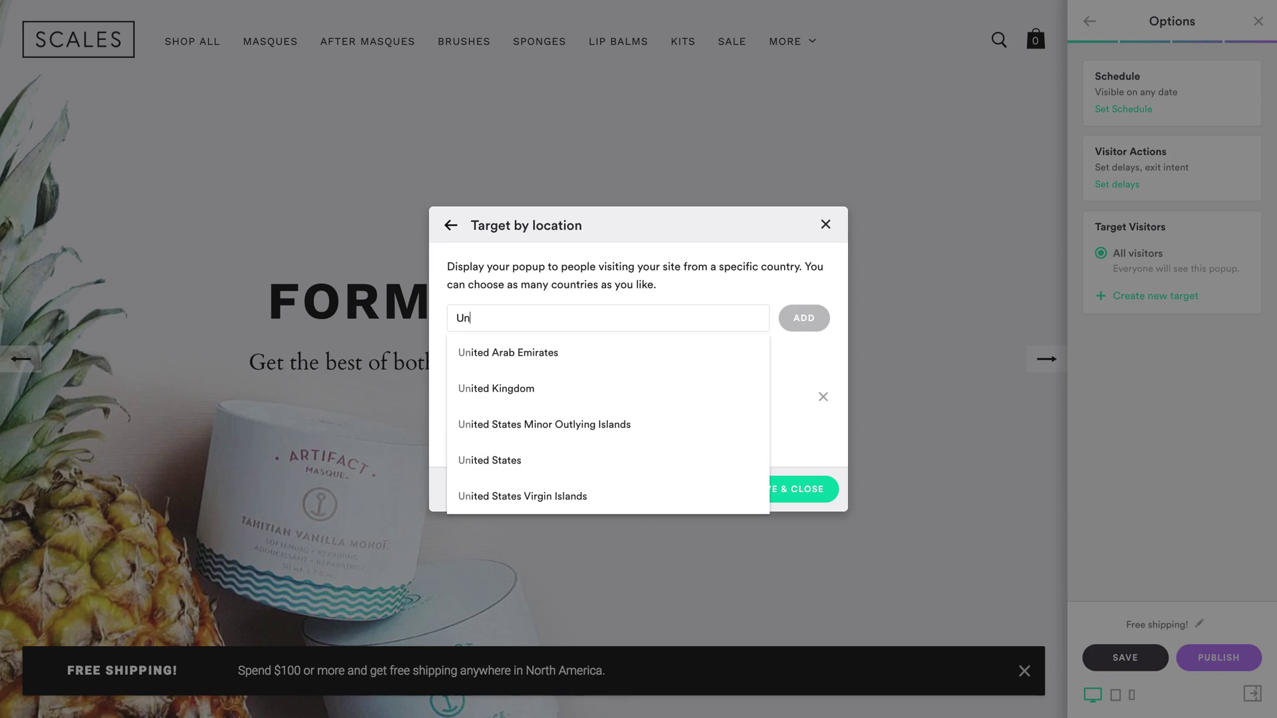
left_click(704, 393)
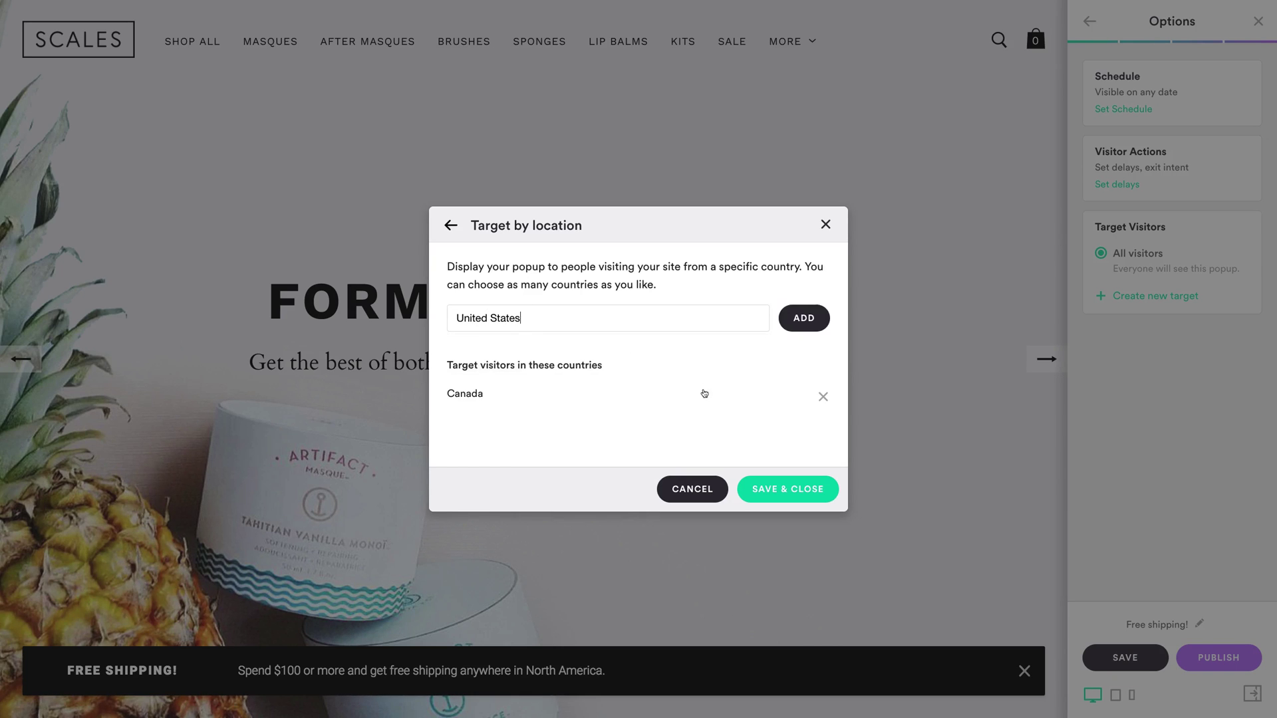
left_click(802, 318)
left_click(784, 491)
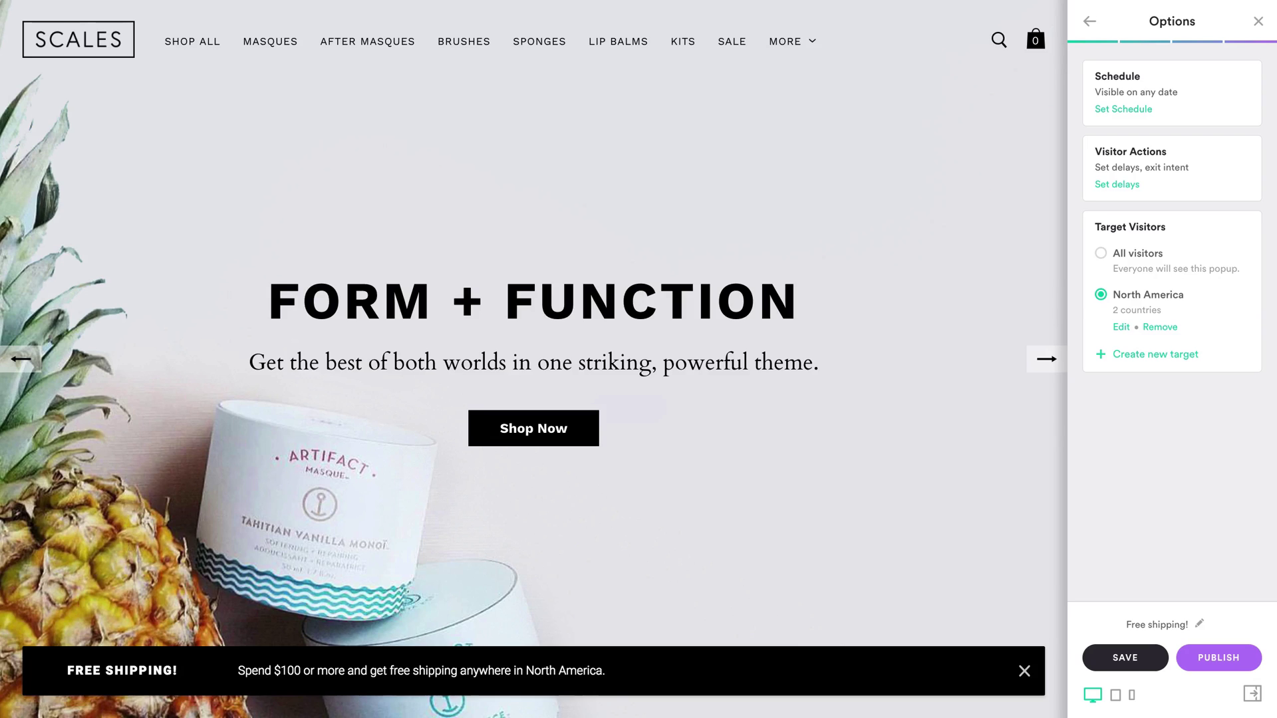
Step: Rename the popup to 'Free Shipping Bar' and save the bar
left_click(1200, 625)
key("ctrl+a")
type("Free Shipping Bar")
left_click(707, 408)
left_click(1125, 658)
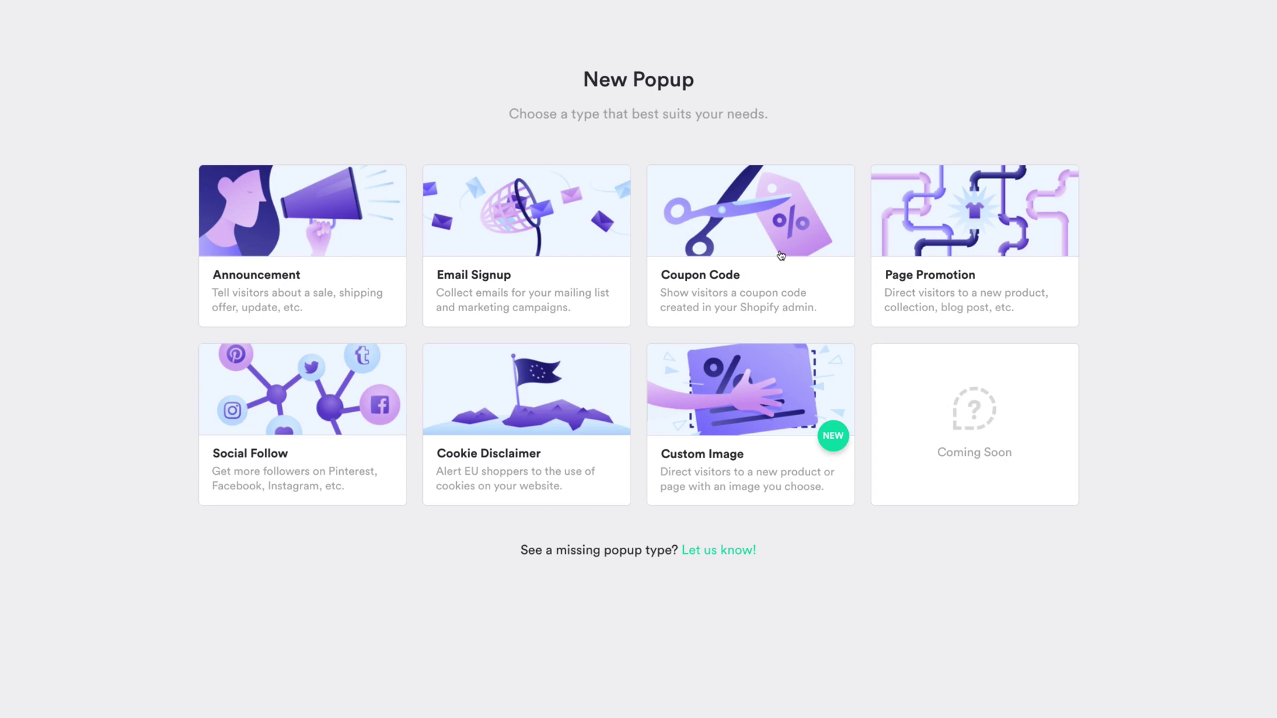
Step: Start a Coupon Code popup using the Champ theme and the Takeover shape
left_click(781, 255)
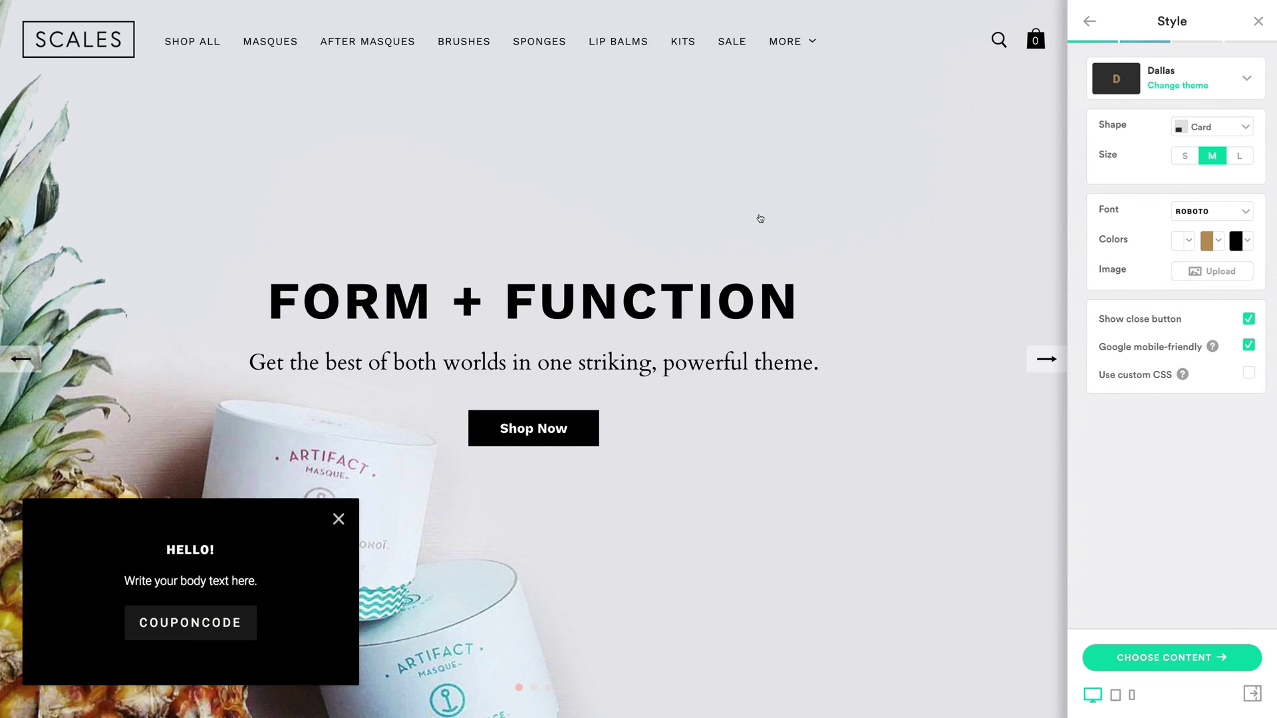
left_click(1239, 87)
left_click(1224, 138)
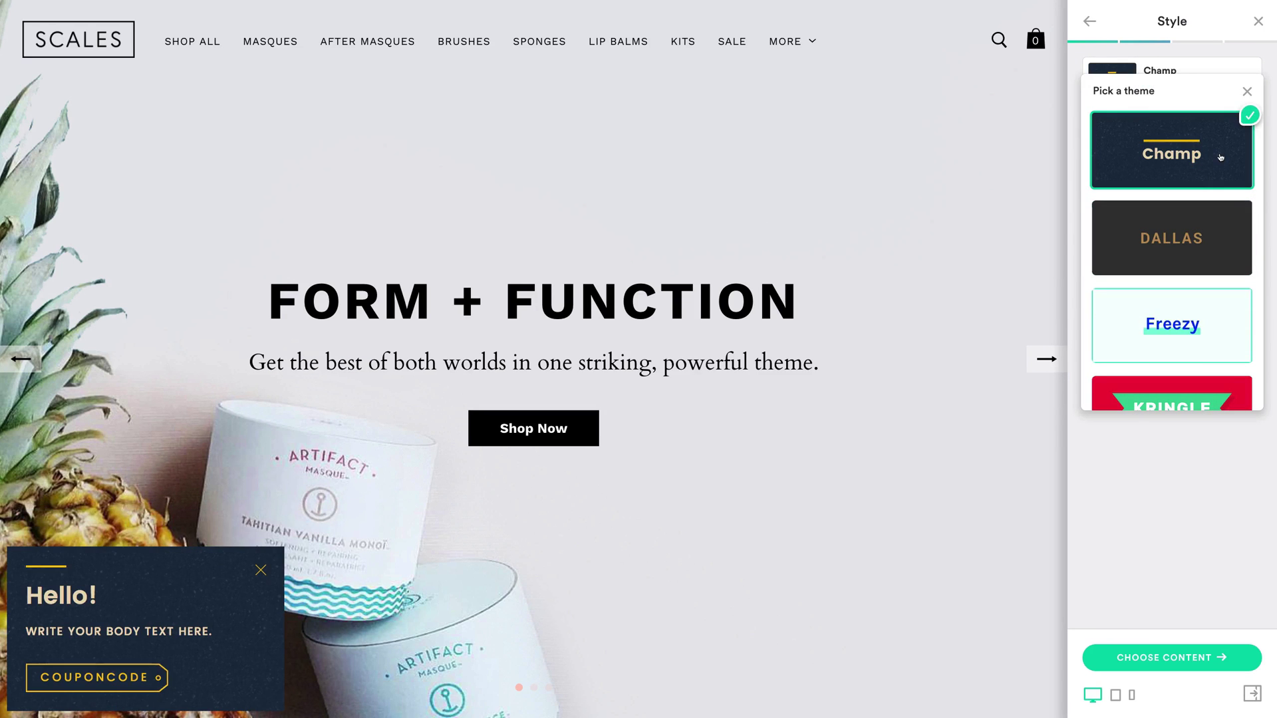
left_click(1246, 94)
left_click(1243, 125)
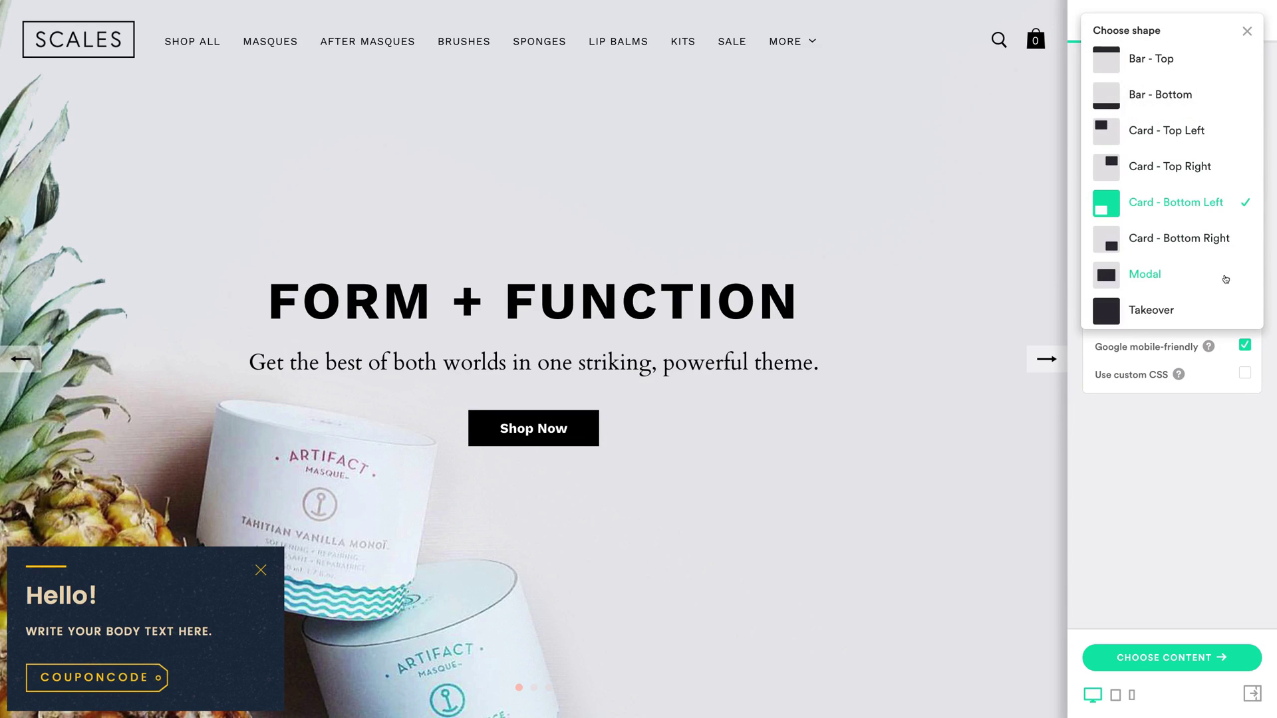
left_click(1219, 310)
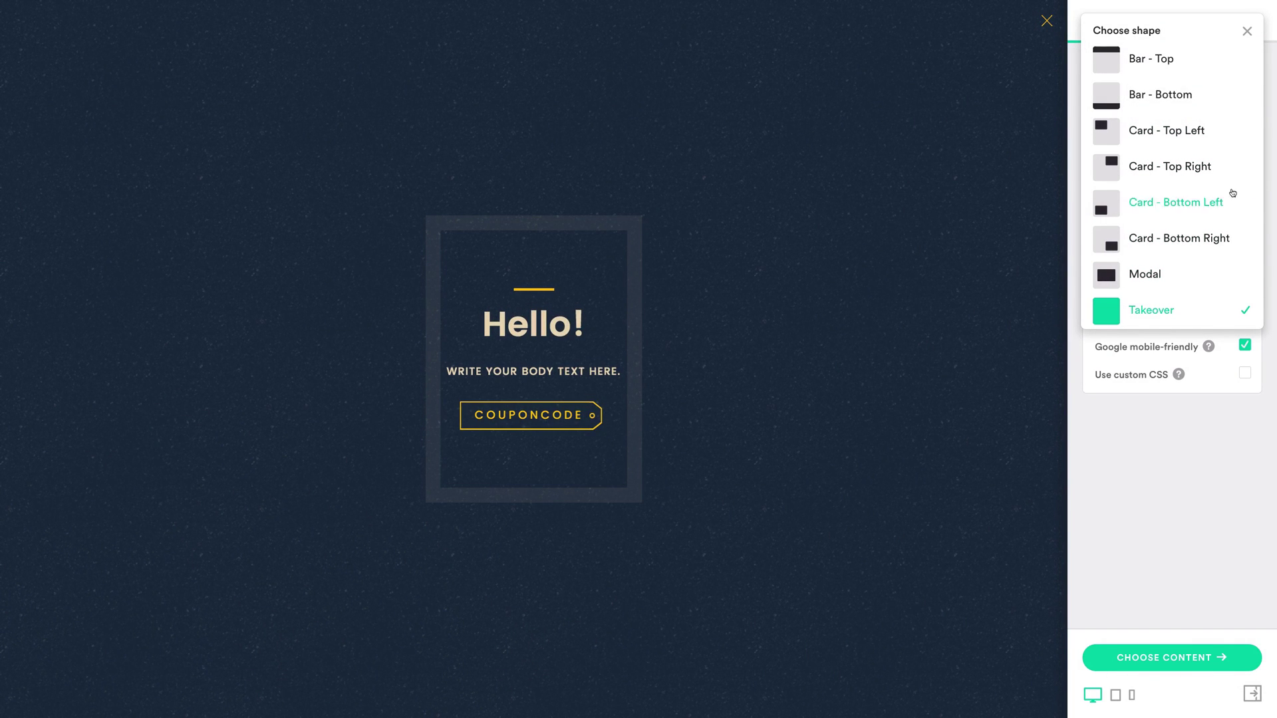
left_click(1248, 31)
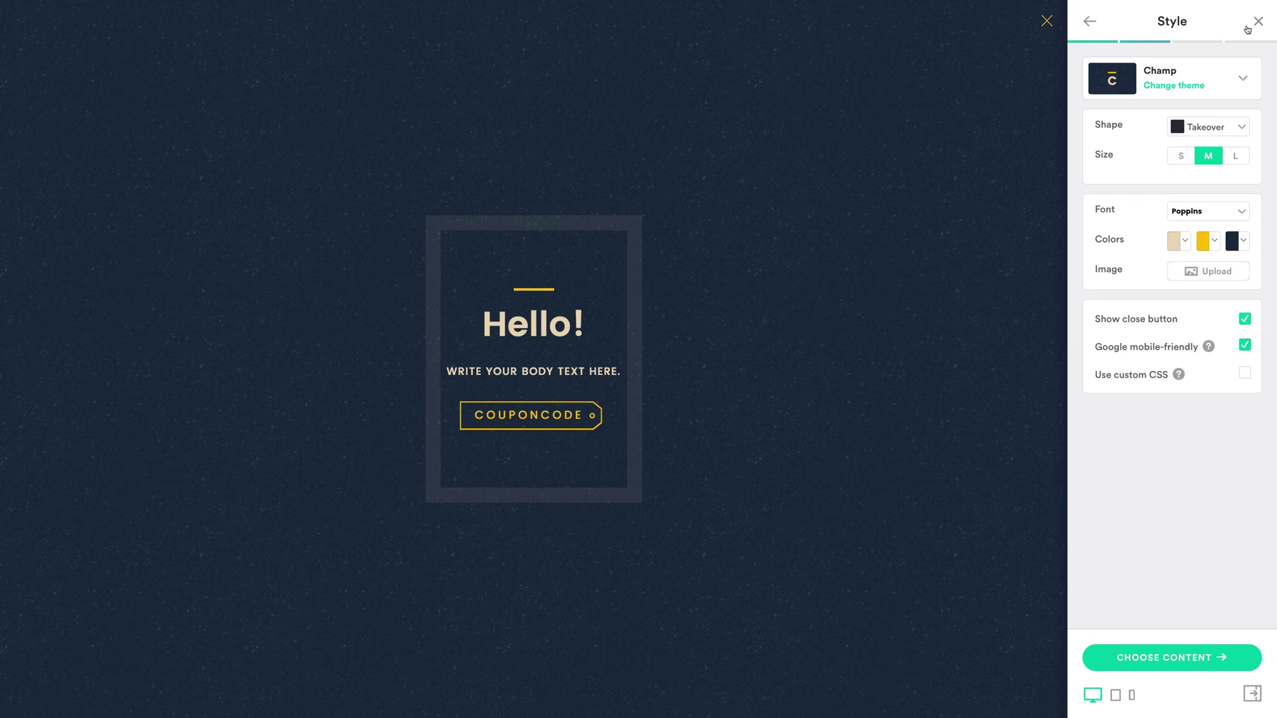
Step: Set the font to Fredoka One, with 31bbd2 accents and a 52684f background
left_click(1241, 211)
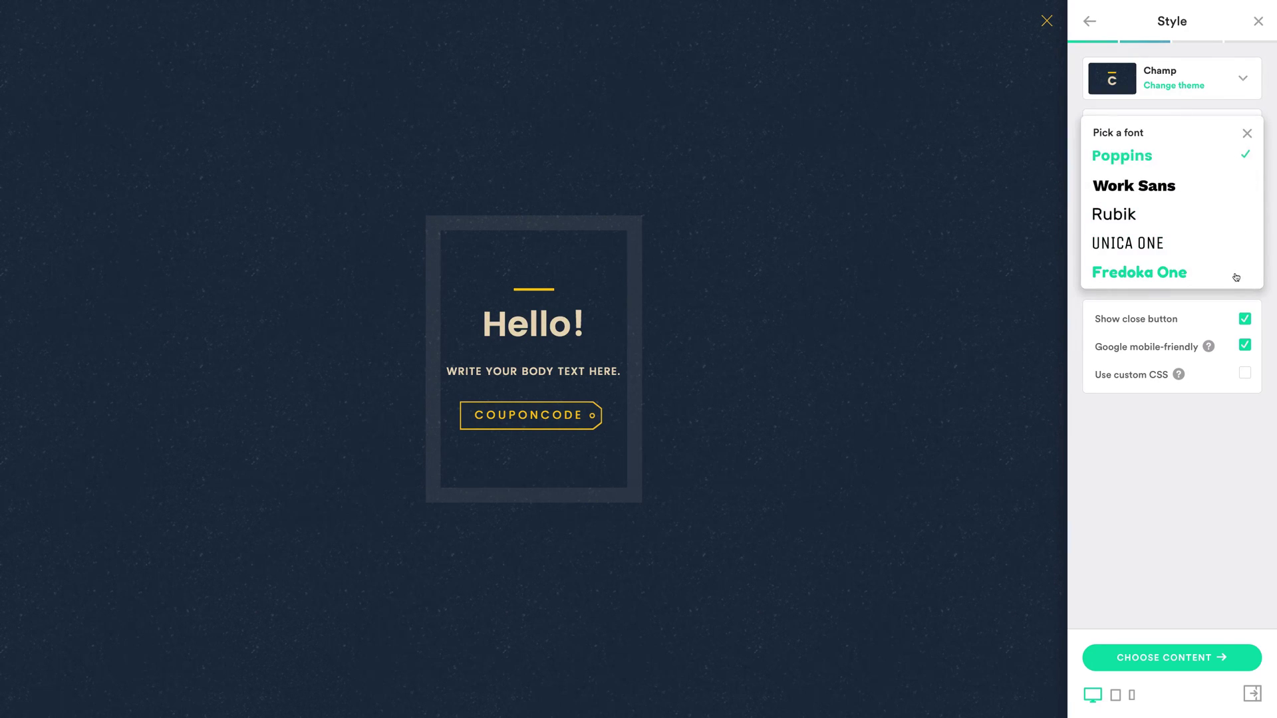
left_click(1236, 276)
left_click(1246, 133)
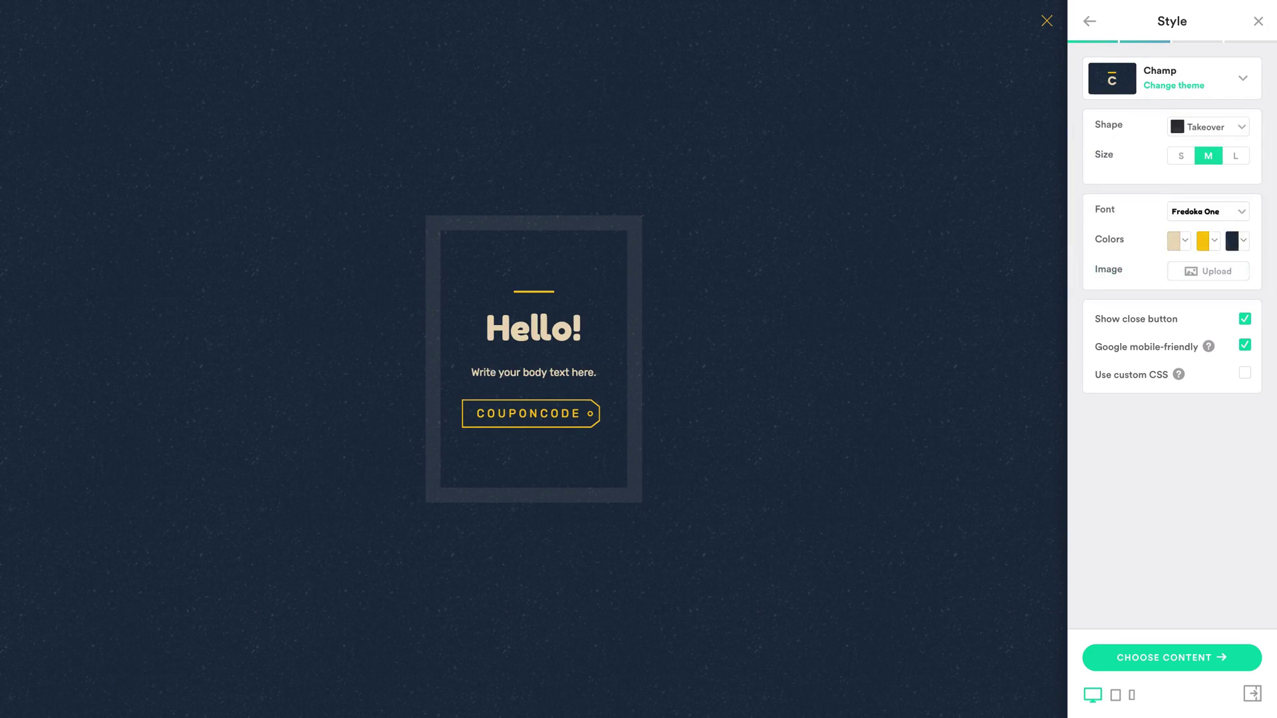
left_click(1186, 240)
type("31")
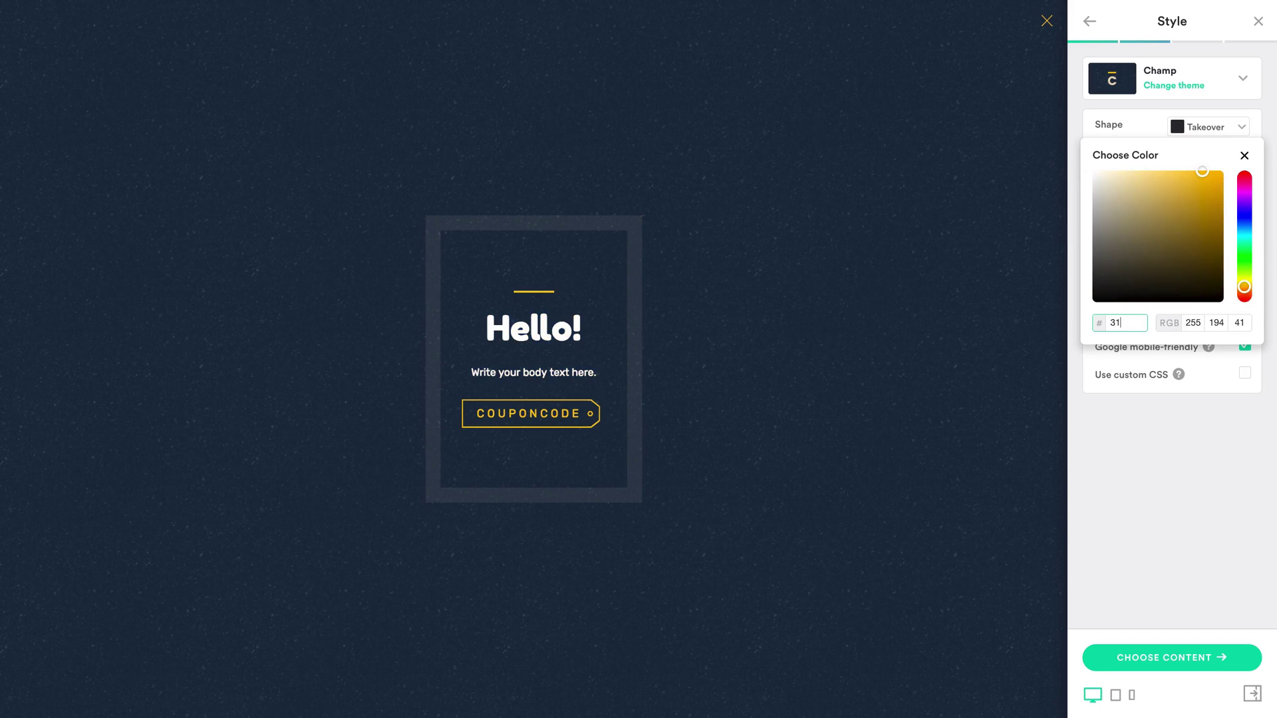
type("bbd2")
type("52")
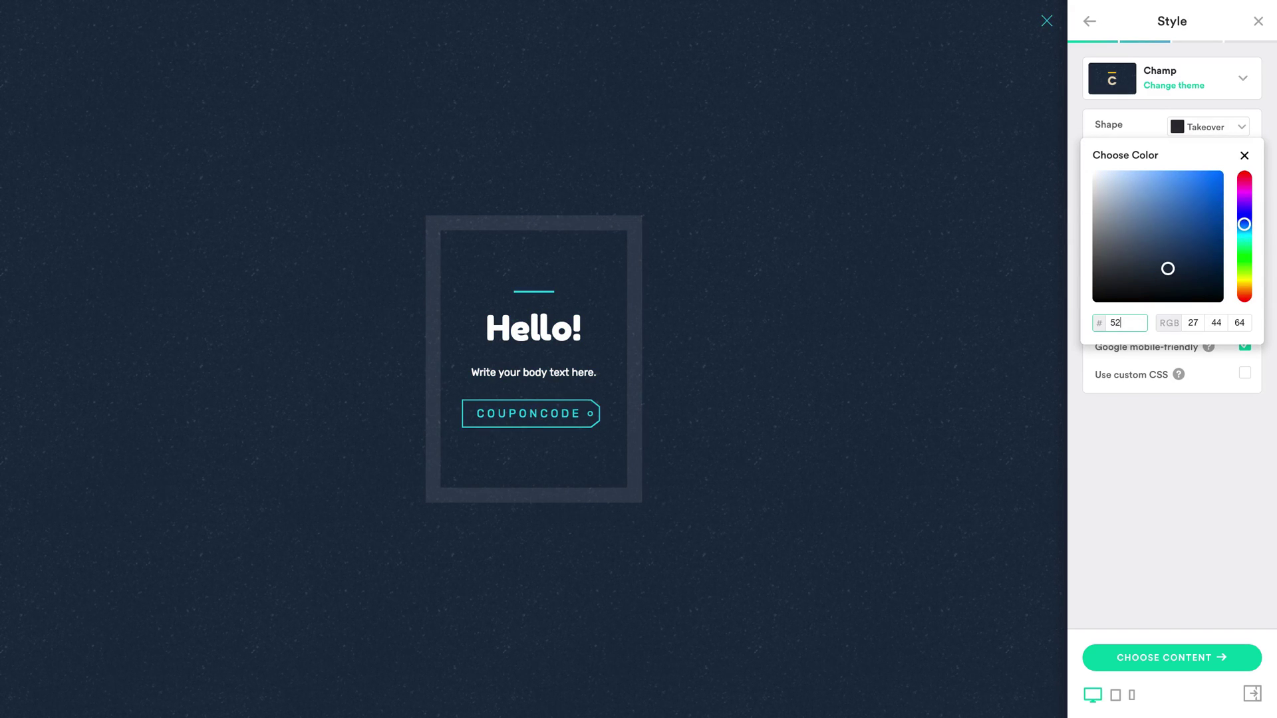
type("684f")
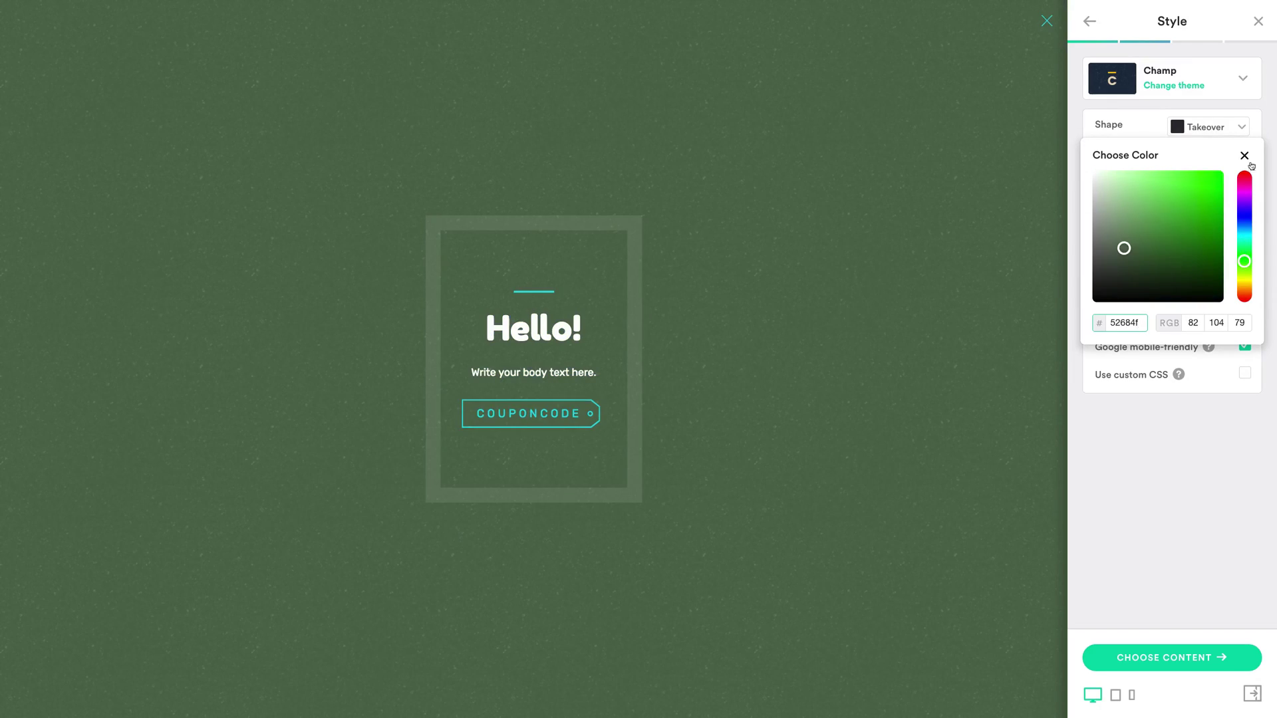
left_click(1246, 157)
Step: Enter title '20% off!', the checkout-savings body text, and coupon code SAVE20NOW
left_click(1173, 657)
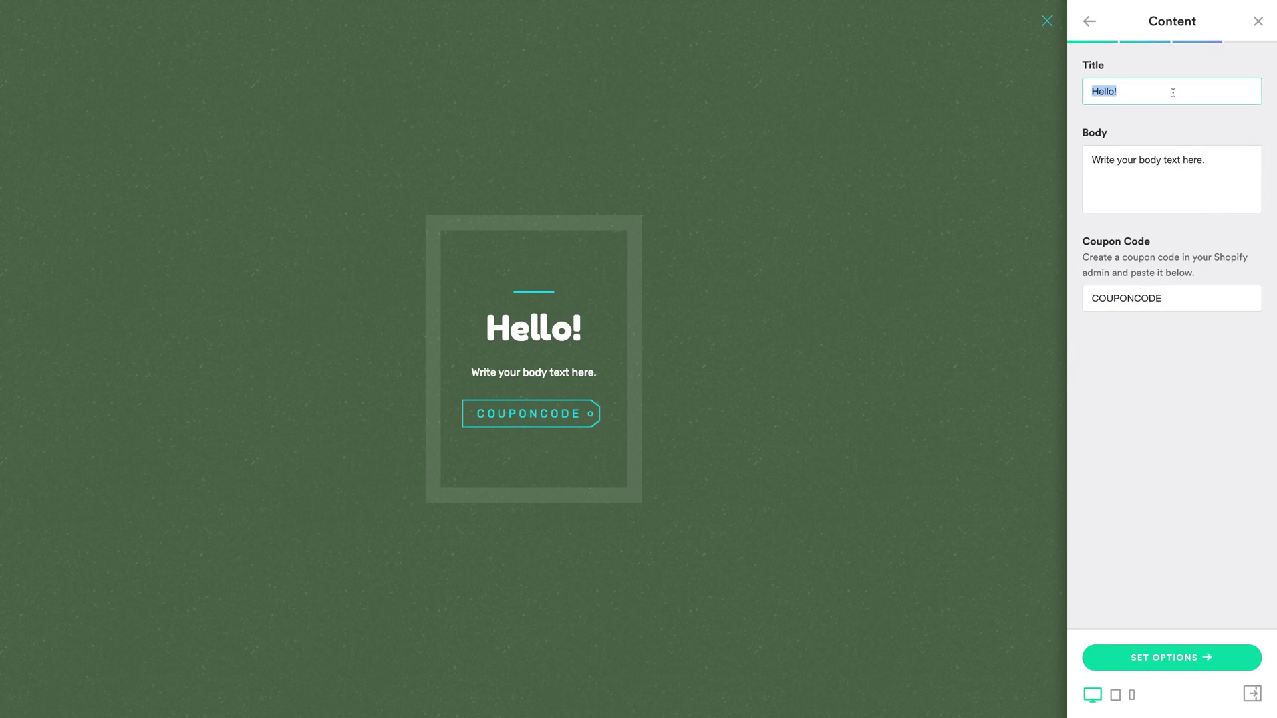
type("20% off!")
key("Tab")
type("Use this code at checkout to save 20% on your entire order.")
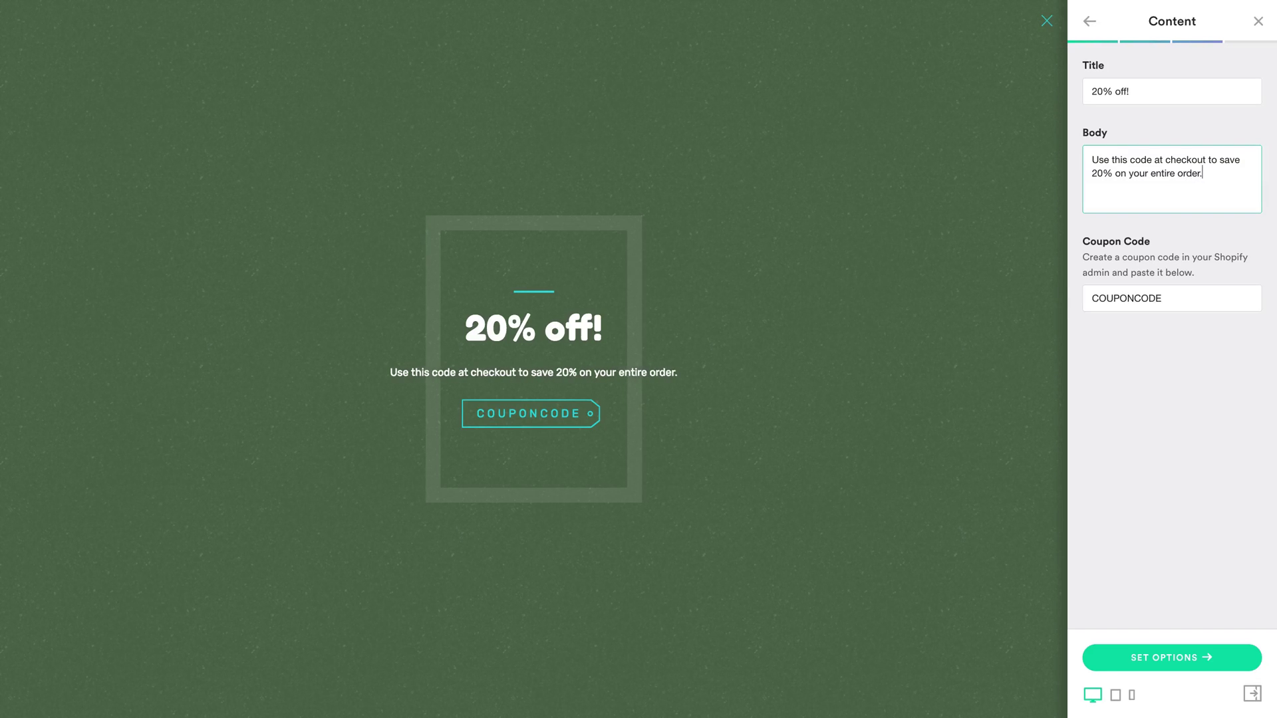
key("Tab")
type("SAVE20NOW")
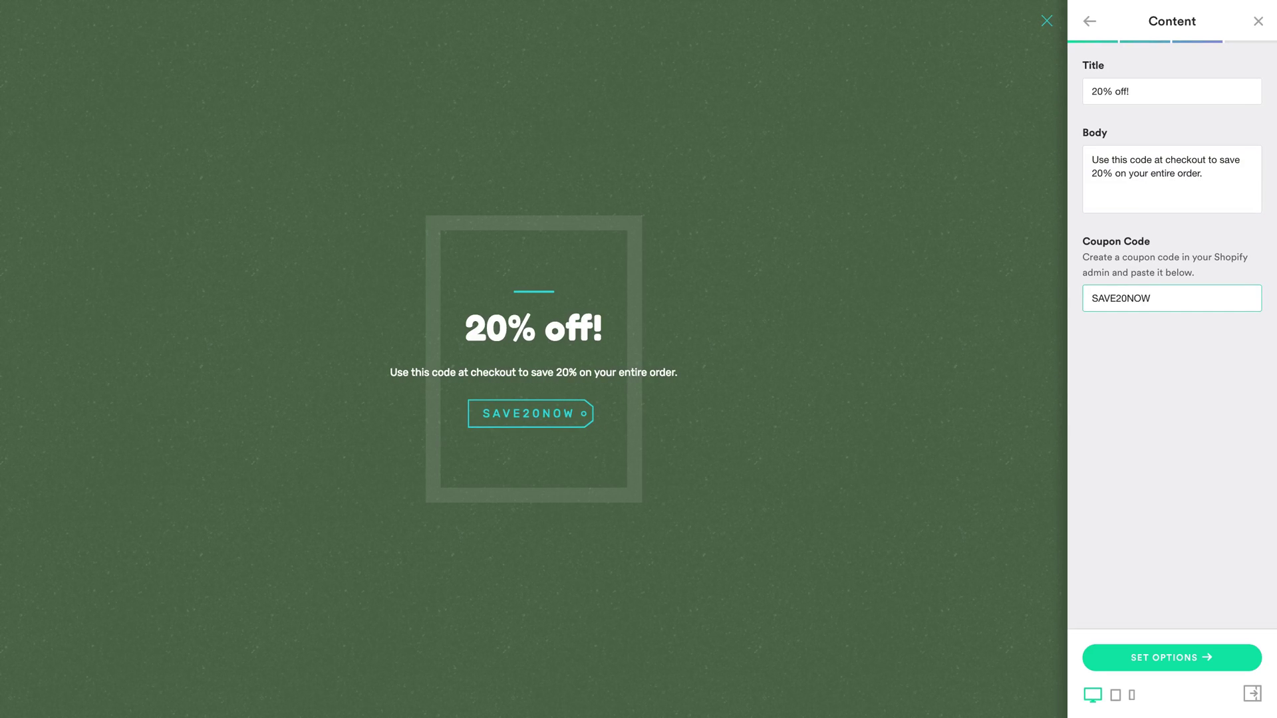
left_click(1208, 657)
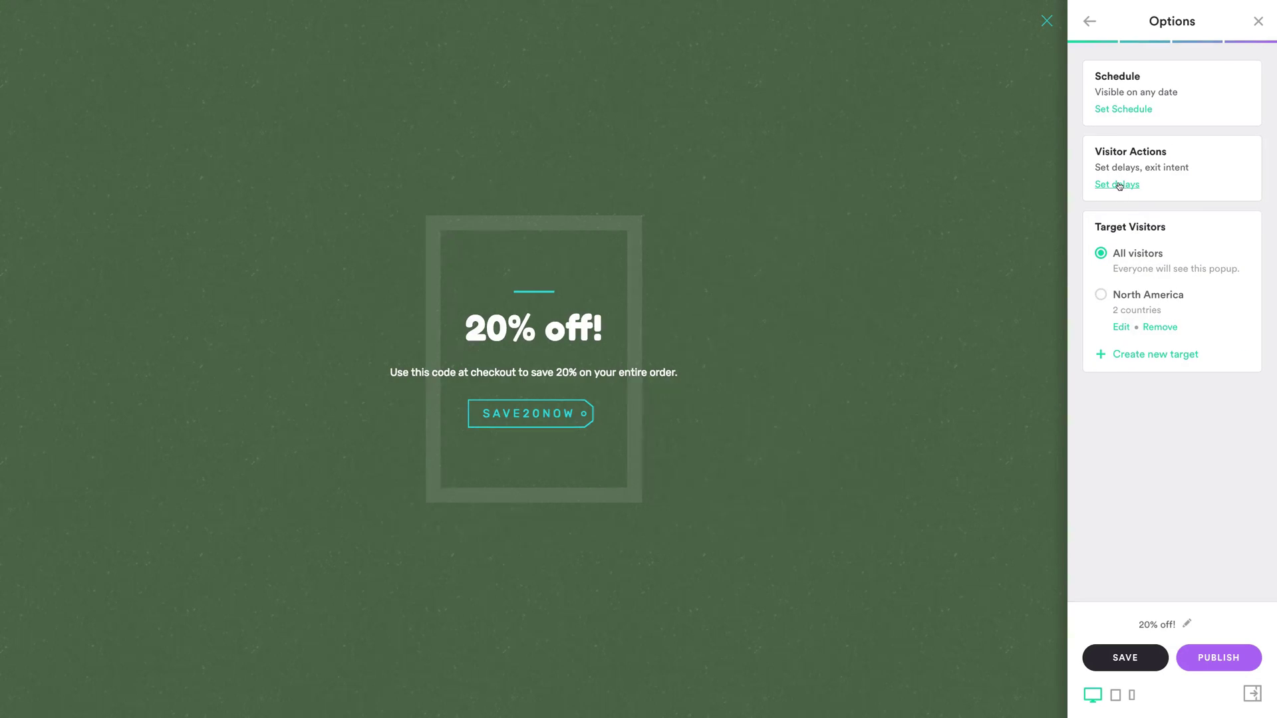
Step: In visitor delays, try exit intent and a 3-page view delay, then turn them off
left_click(1120, 185)
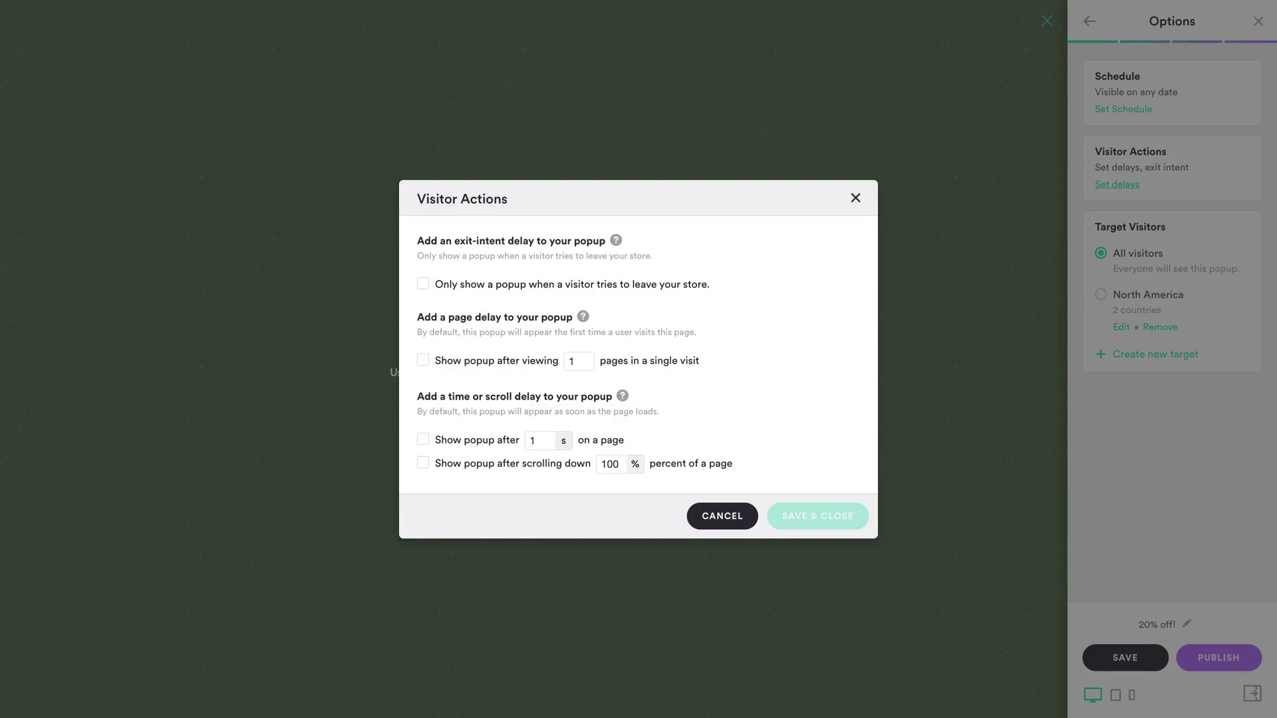
left_click(423, 287)
left_click(423, 287)
left_click(423, 360)
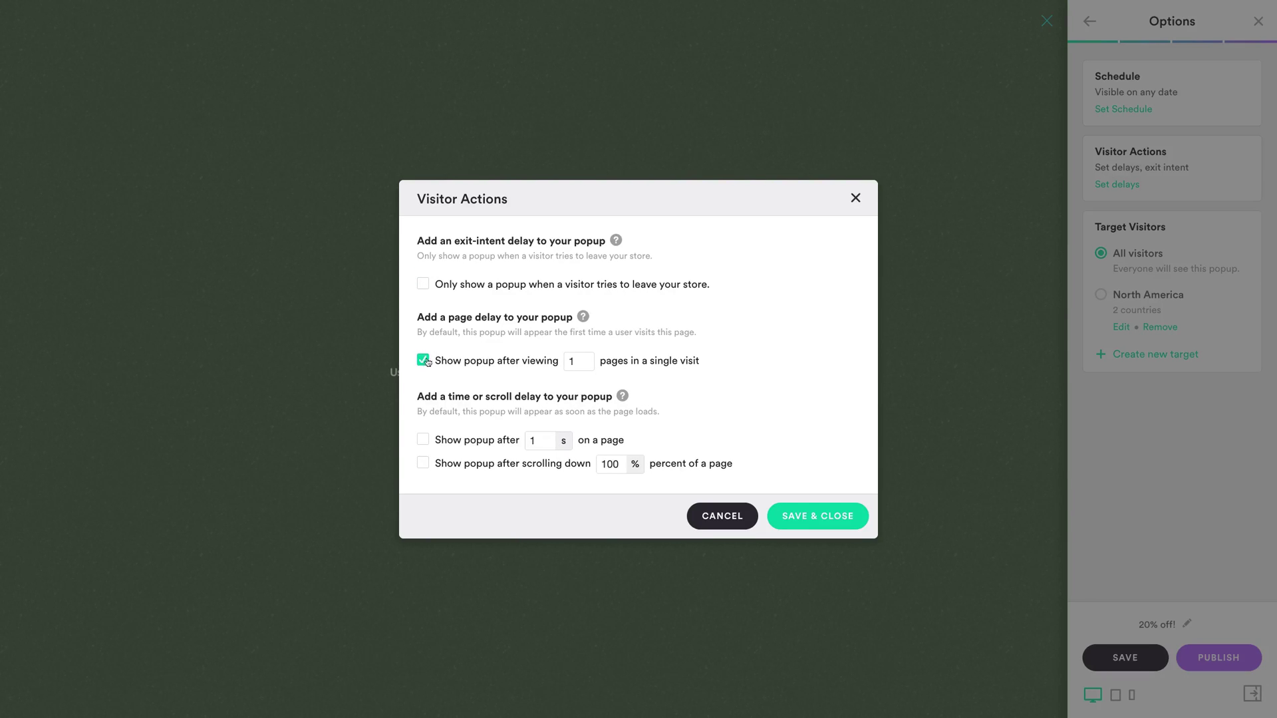
double_click(575, 360)
type("3")
left_click(423, 360)
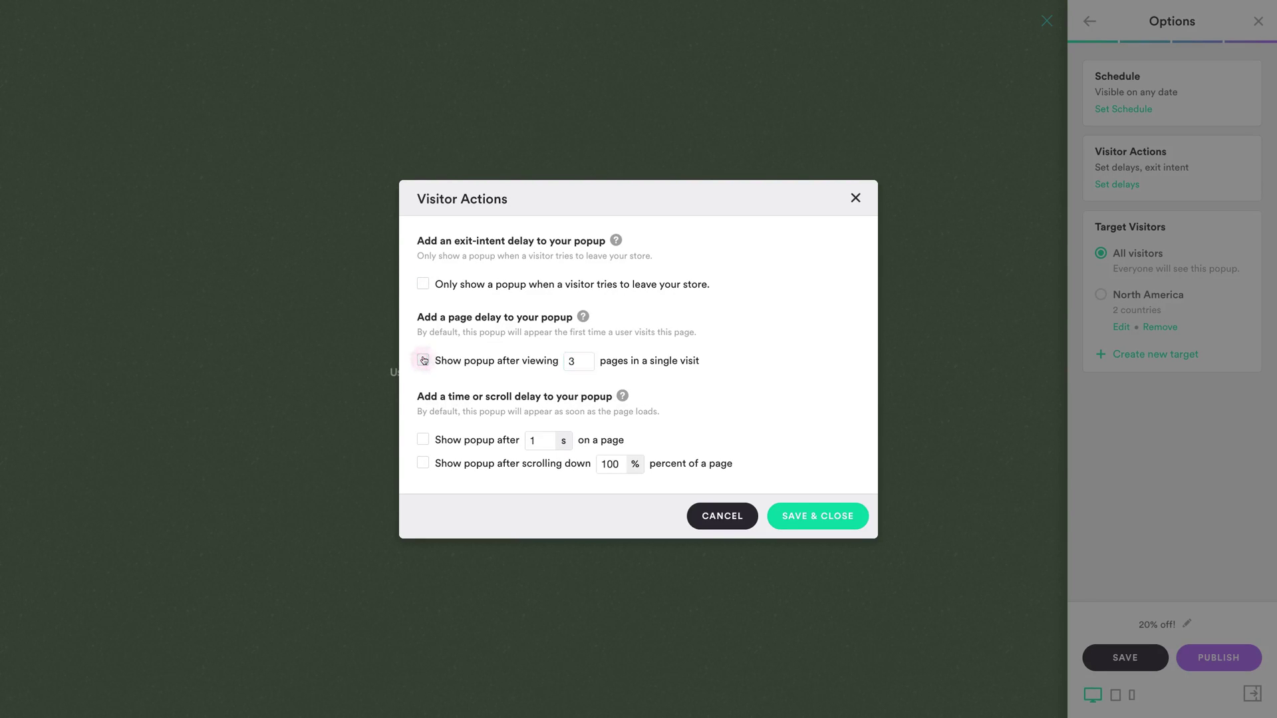
Step: Try a 3-second time delay and 50% scroll delay, then keep exit intent only
left_click(423, 438)
double_click(534, 440)
type("3")
left_click(423, 440)
left_click(423, 464)
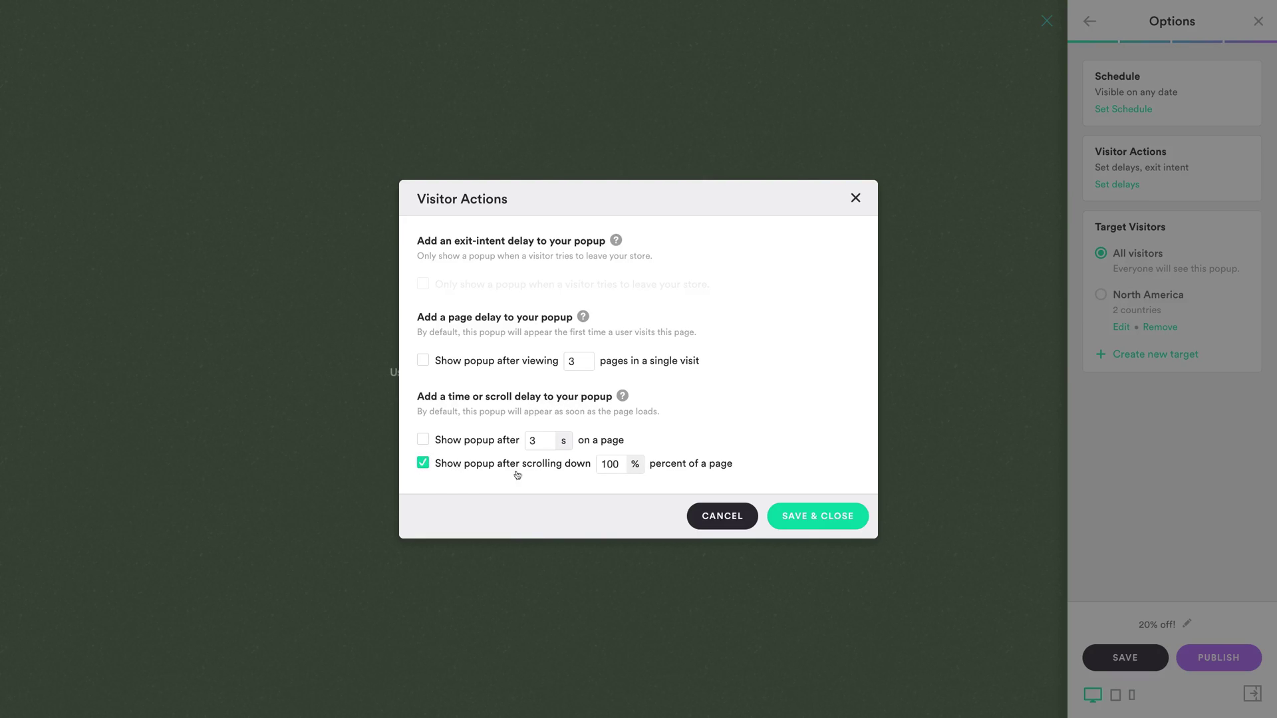
double_click(609, 465)
type("50")
left_click(423, 463)
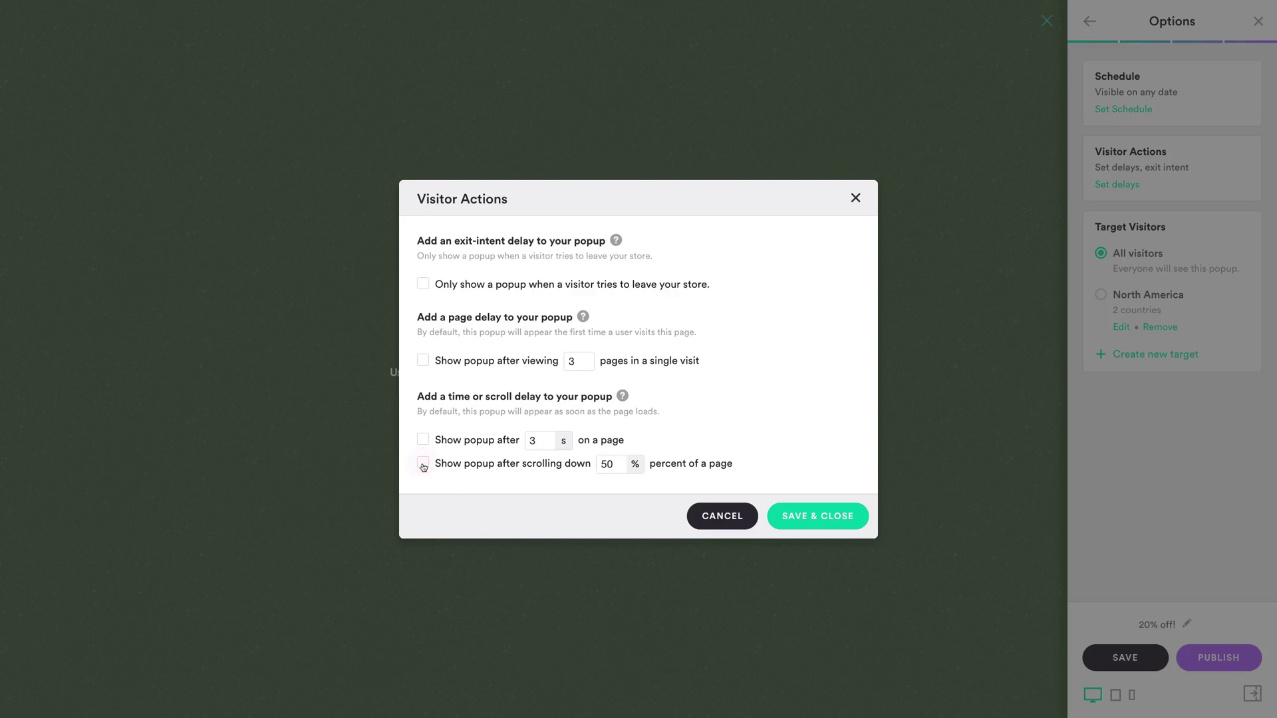
left_click(424, 285)
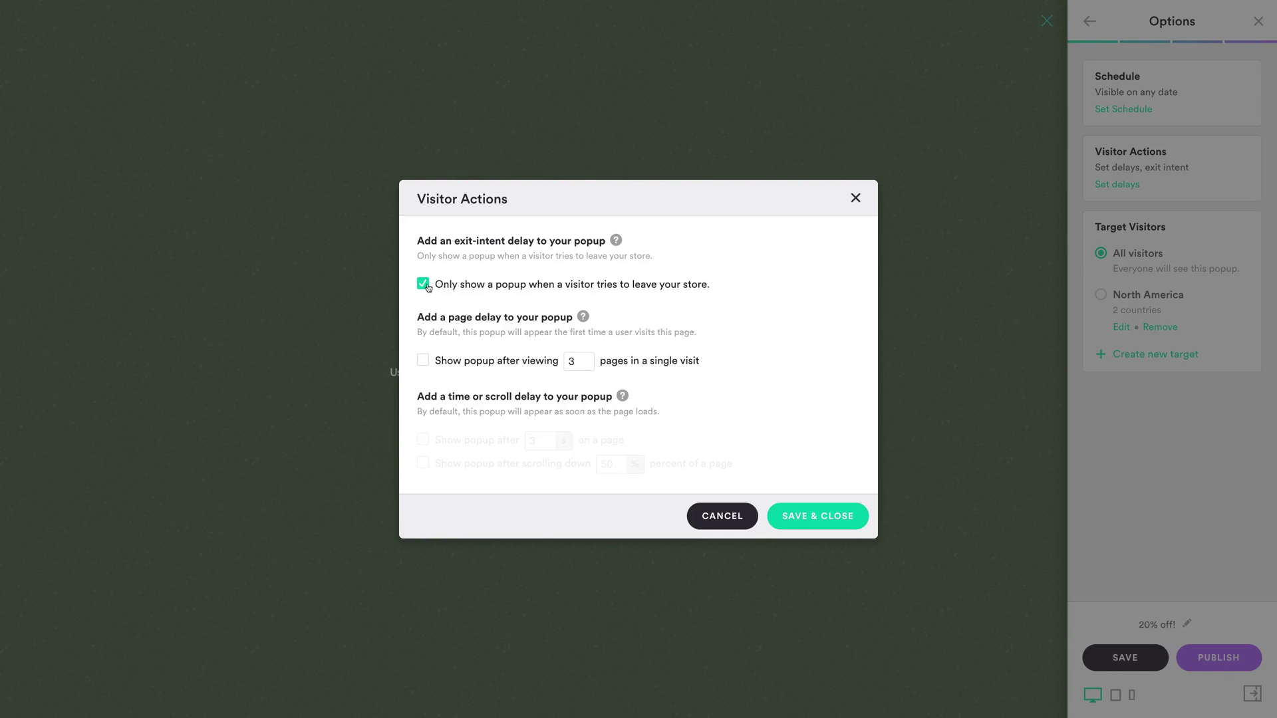
Step: Save the exit-intent settings, rename the popup 'Coupon Code', and publish it
left_click(825, 515)
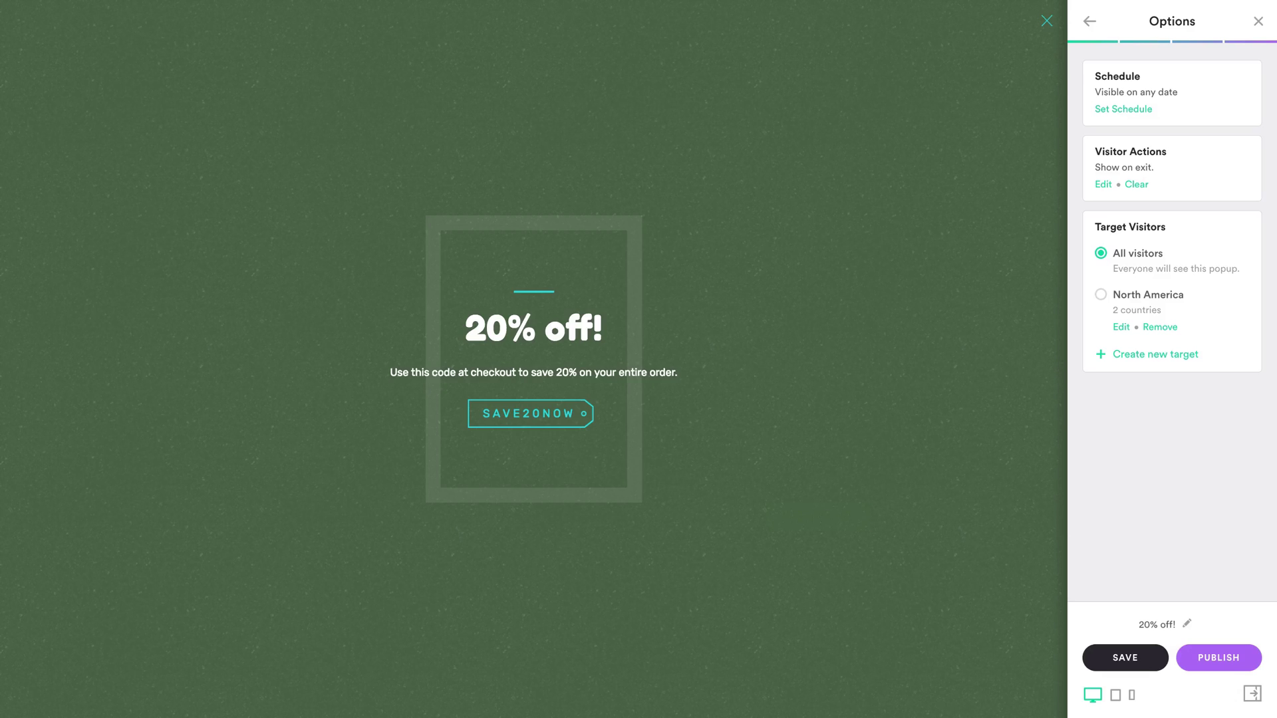
left_click(1187, 625)
type("Coupon Code")
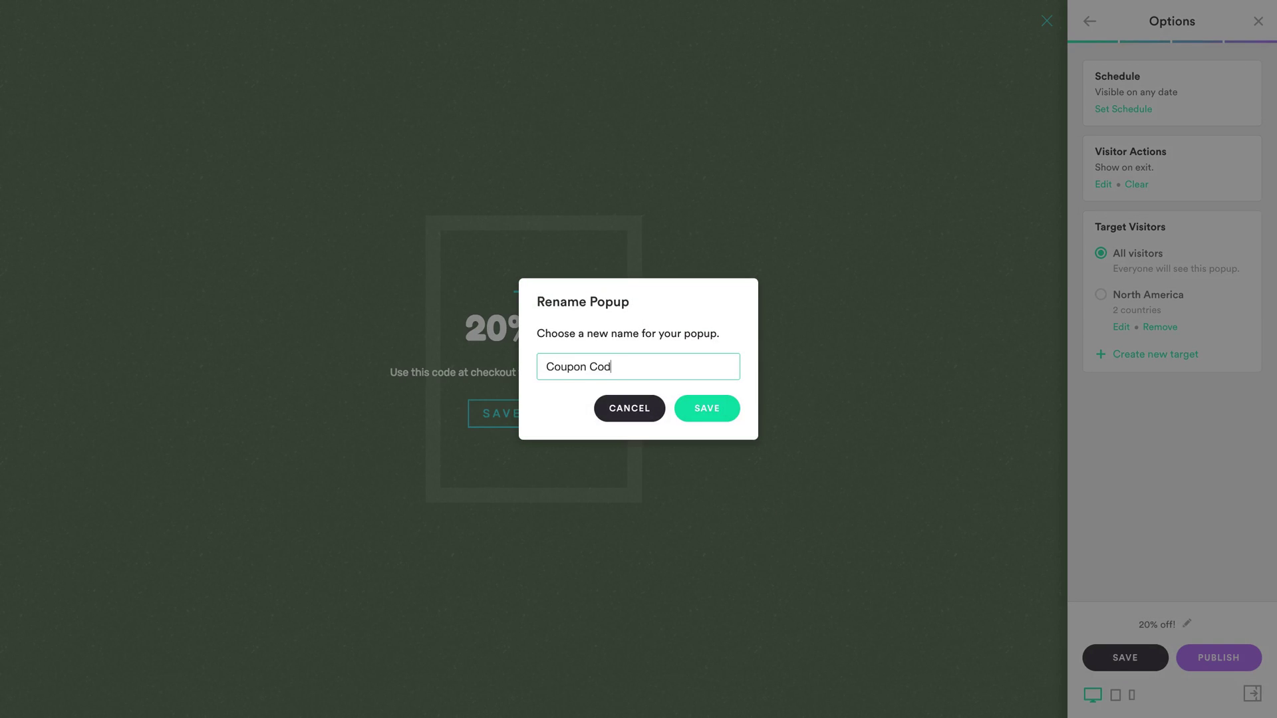
left_click(723, 420)
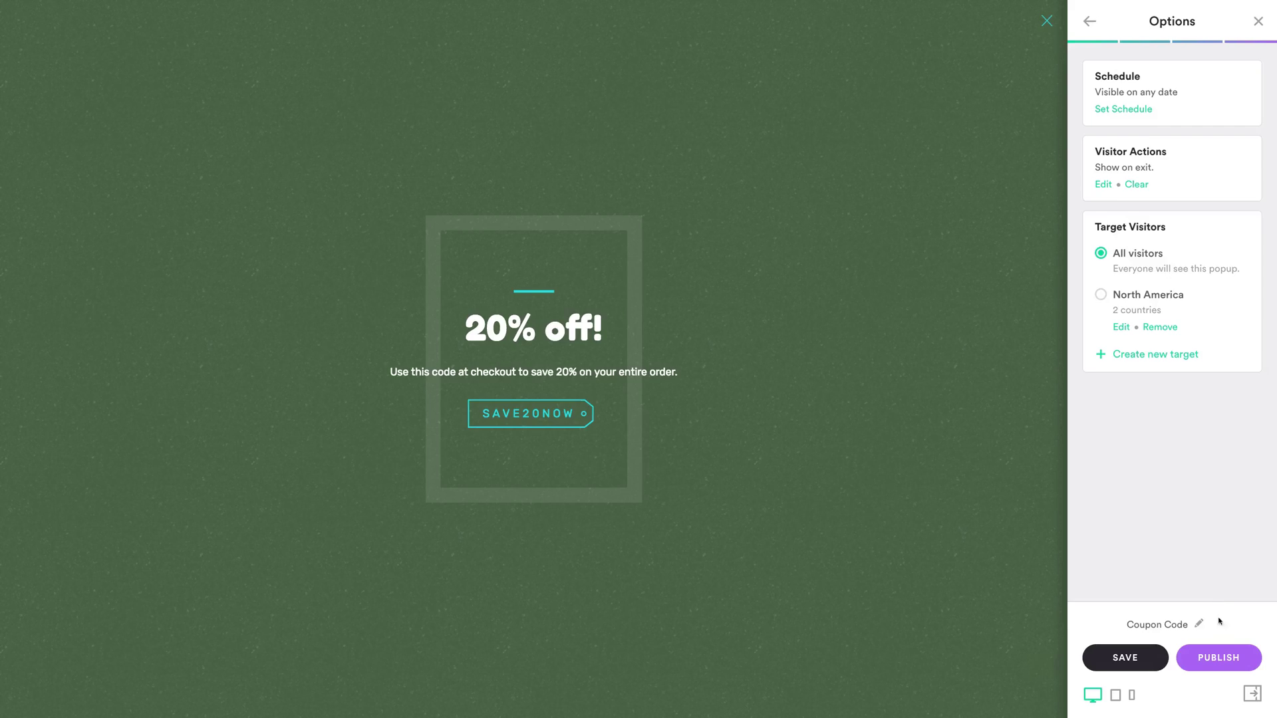
left_click(1216, 665)
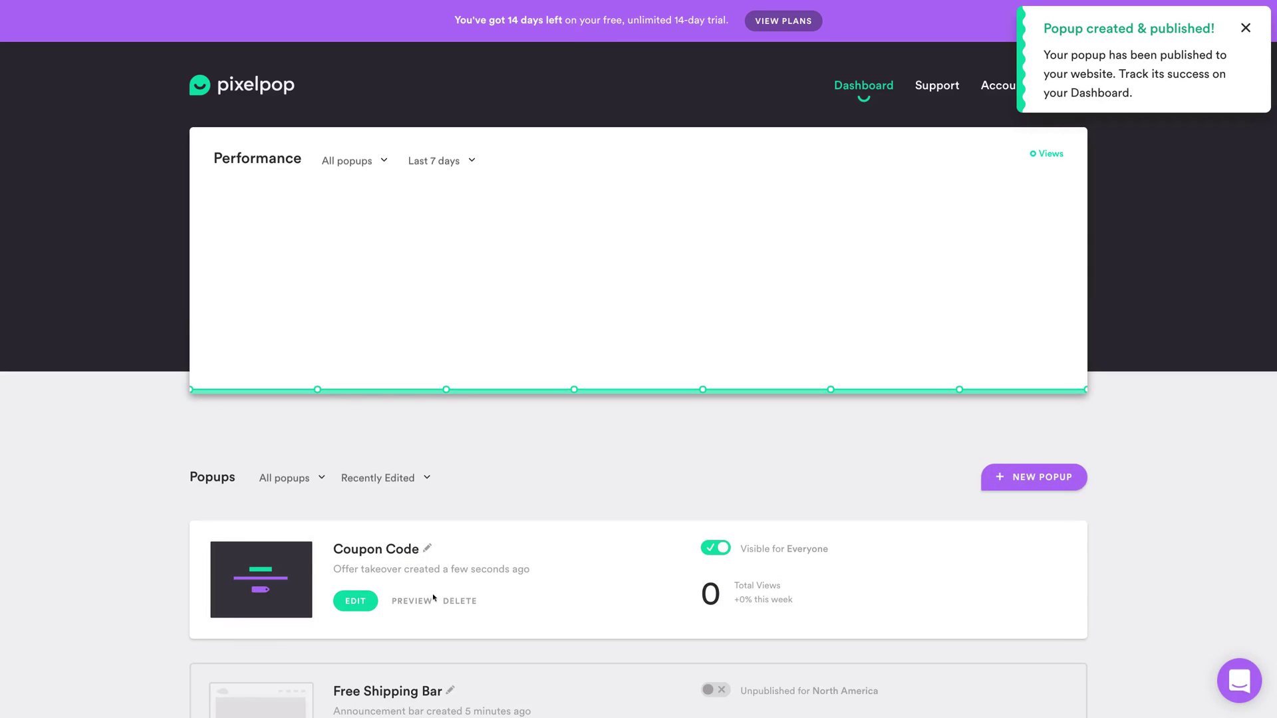
Step: Preview the Coupon Code popup on the Scales storefront
left_click(418, 609)
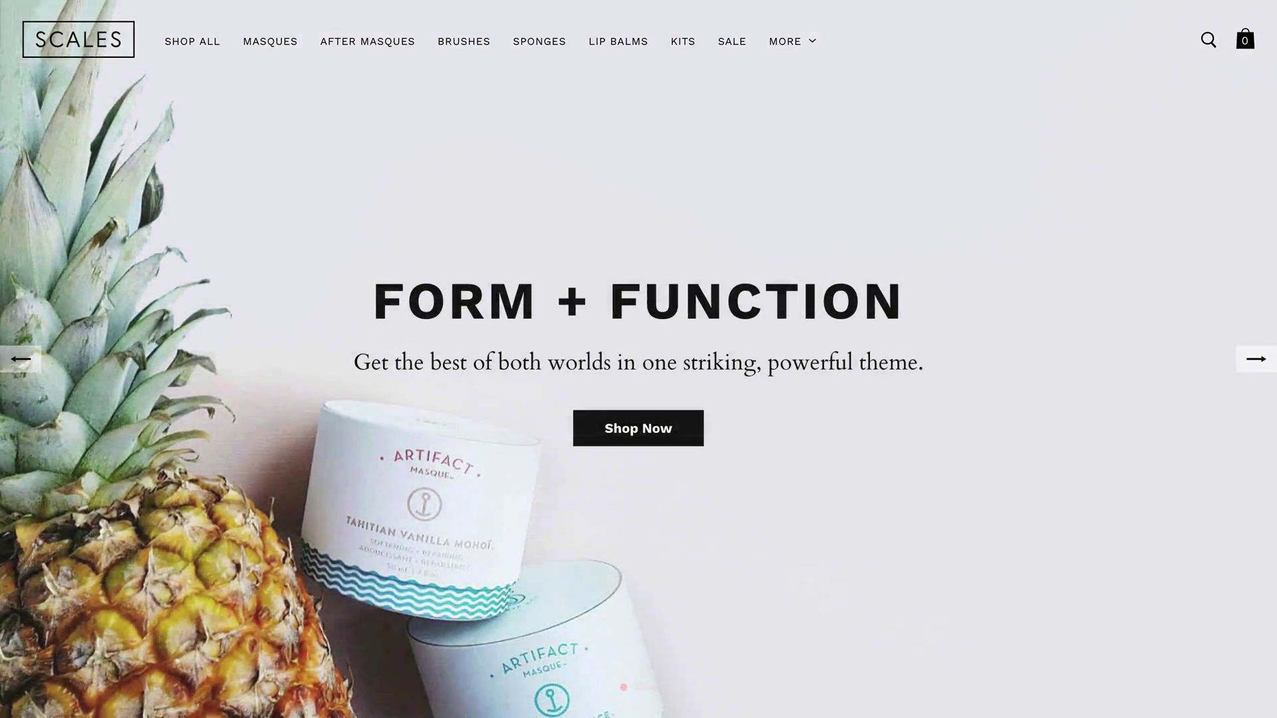